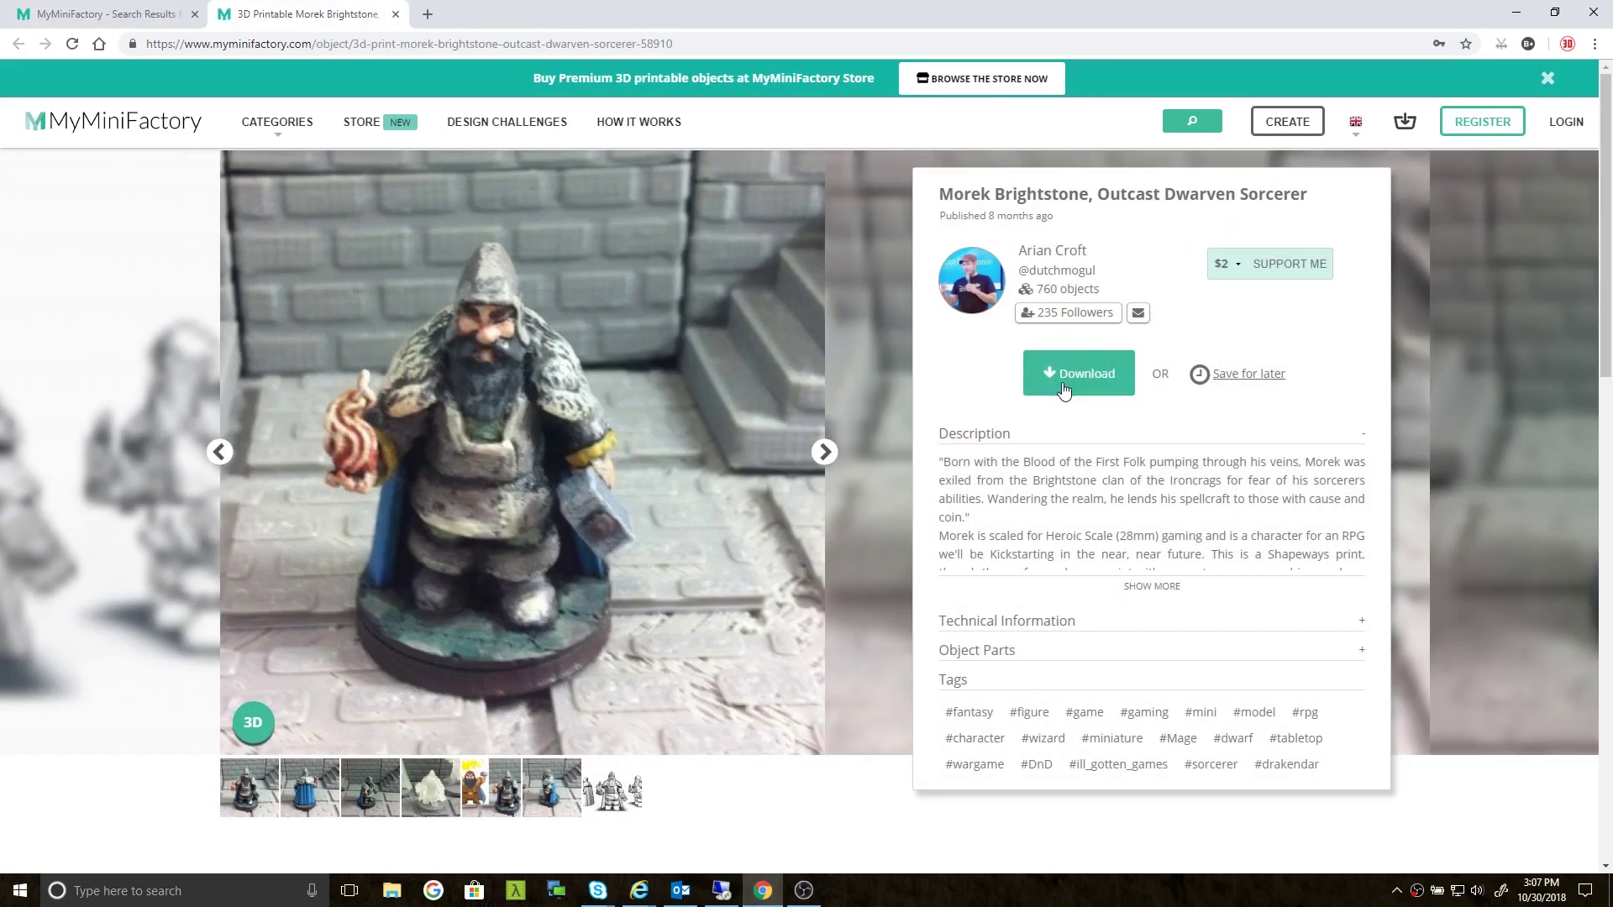
Download the Morek Brightstone dwarf sorcerer files and open the downloaded zip archive.
{"action": "left_click", "coordinate": [1064, 390]}
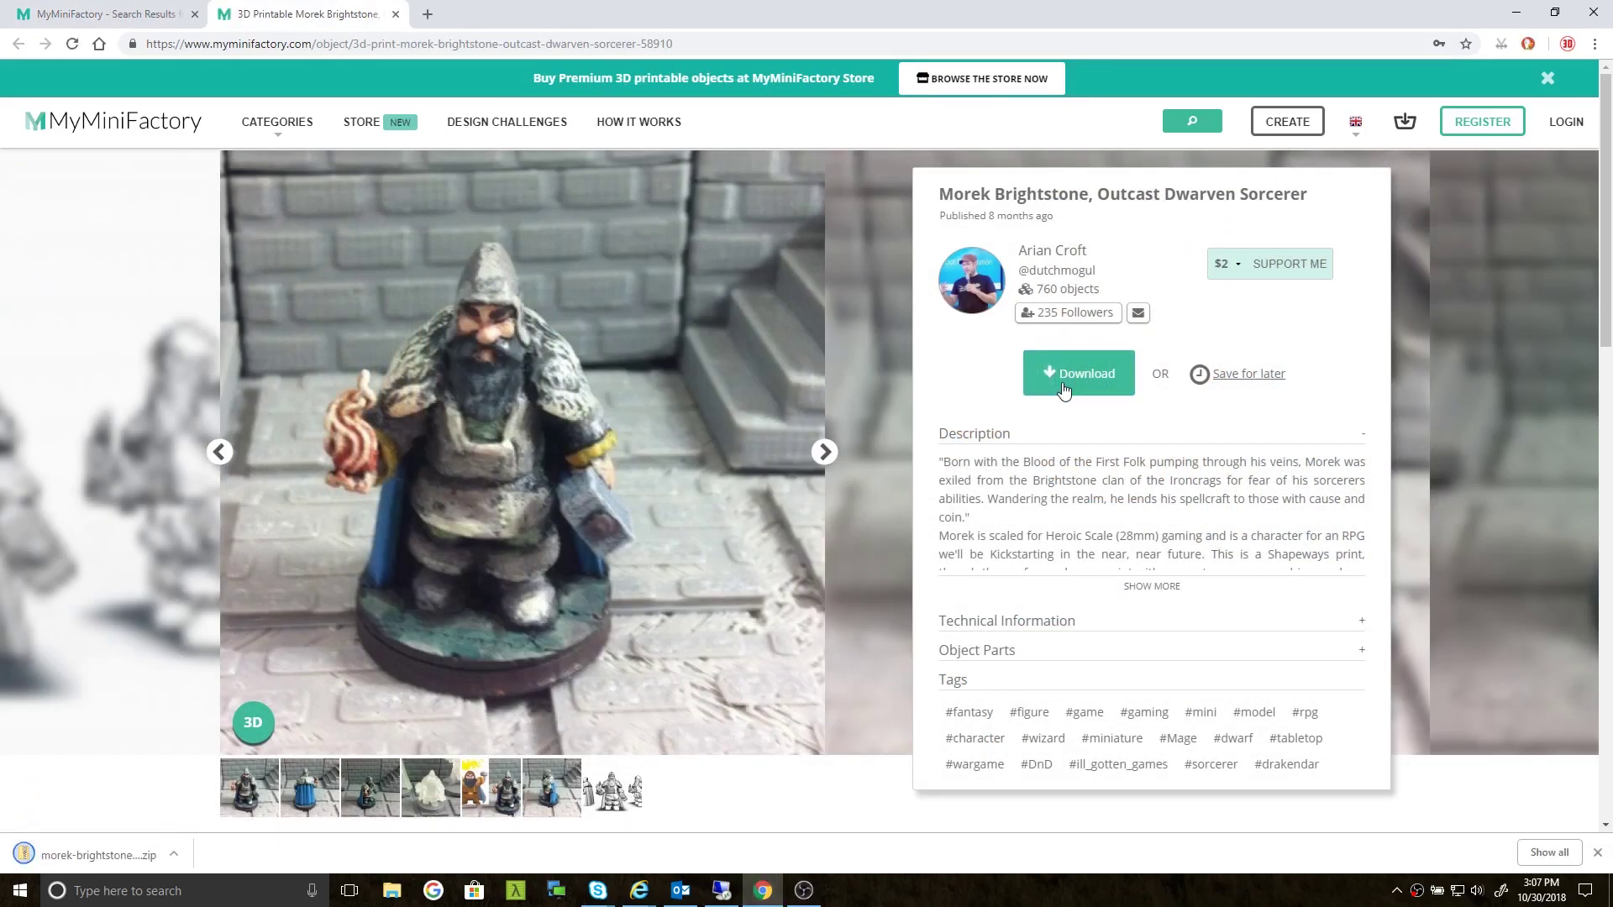
{"action": "left_click", "coordinate": [106, 857]}
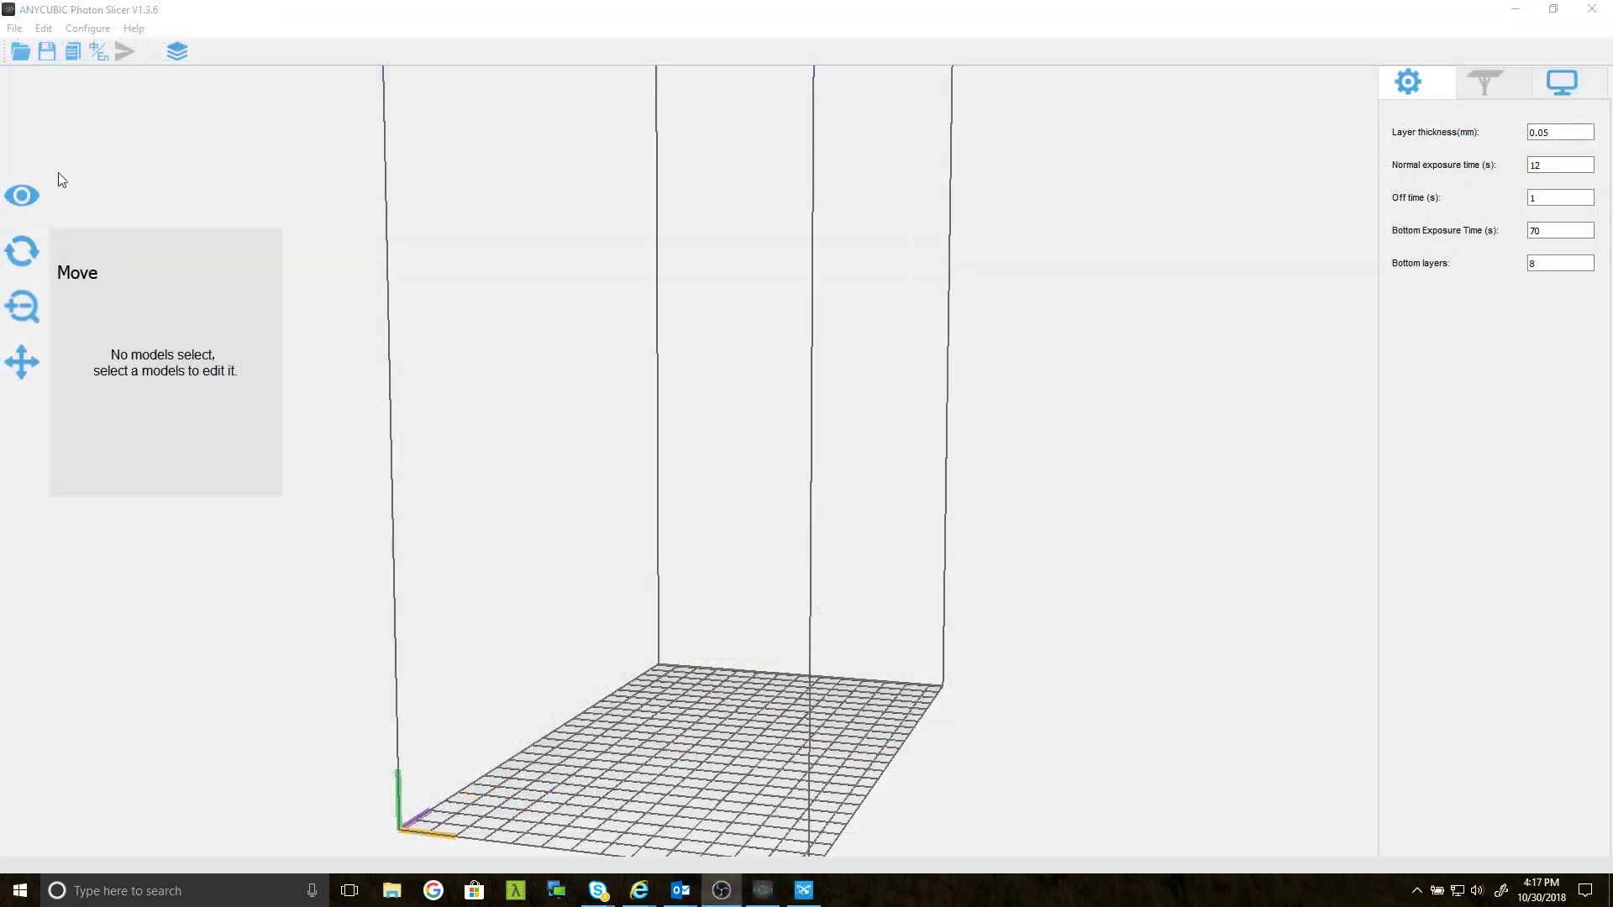
Load morek.stl from the Downloads morek-brightstone folder onto the build plate and select it.
{"action": "left_click", "coordinate": [21, 52]}
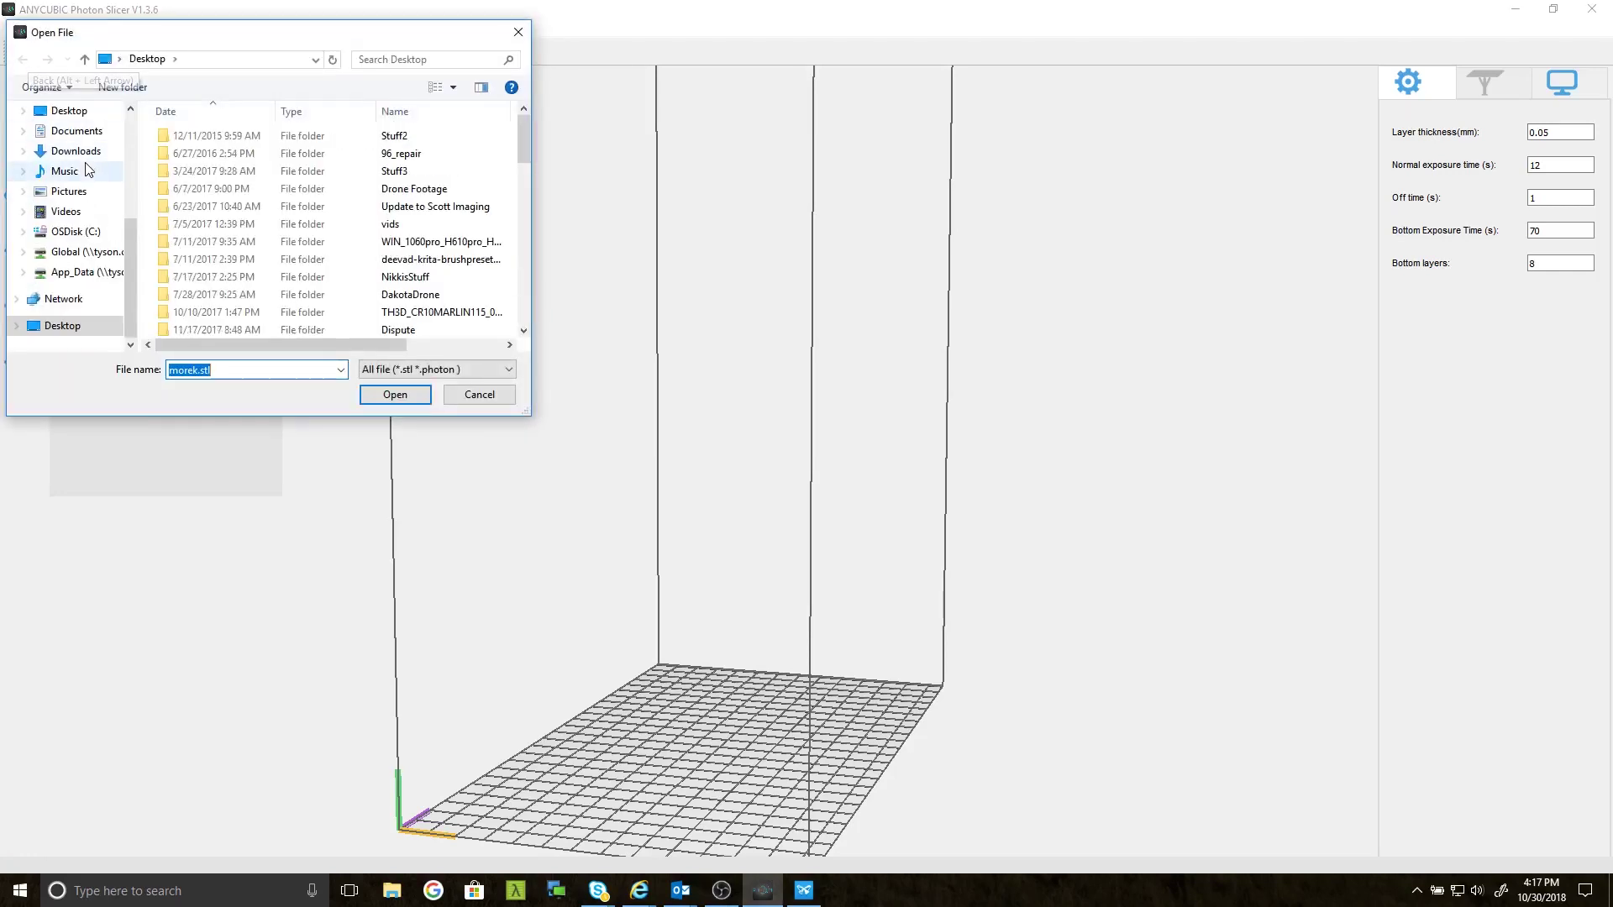
{"action": "left_click", "coordinate": [74, 150]}
{"action": "left_click_drag", "start_coordinate": [515, 134], "coordinate": [533, 213]}
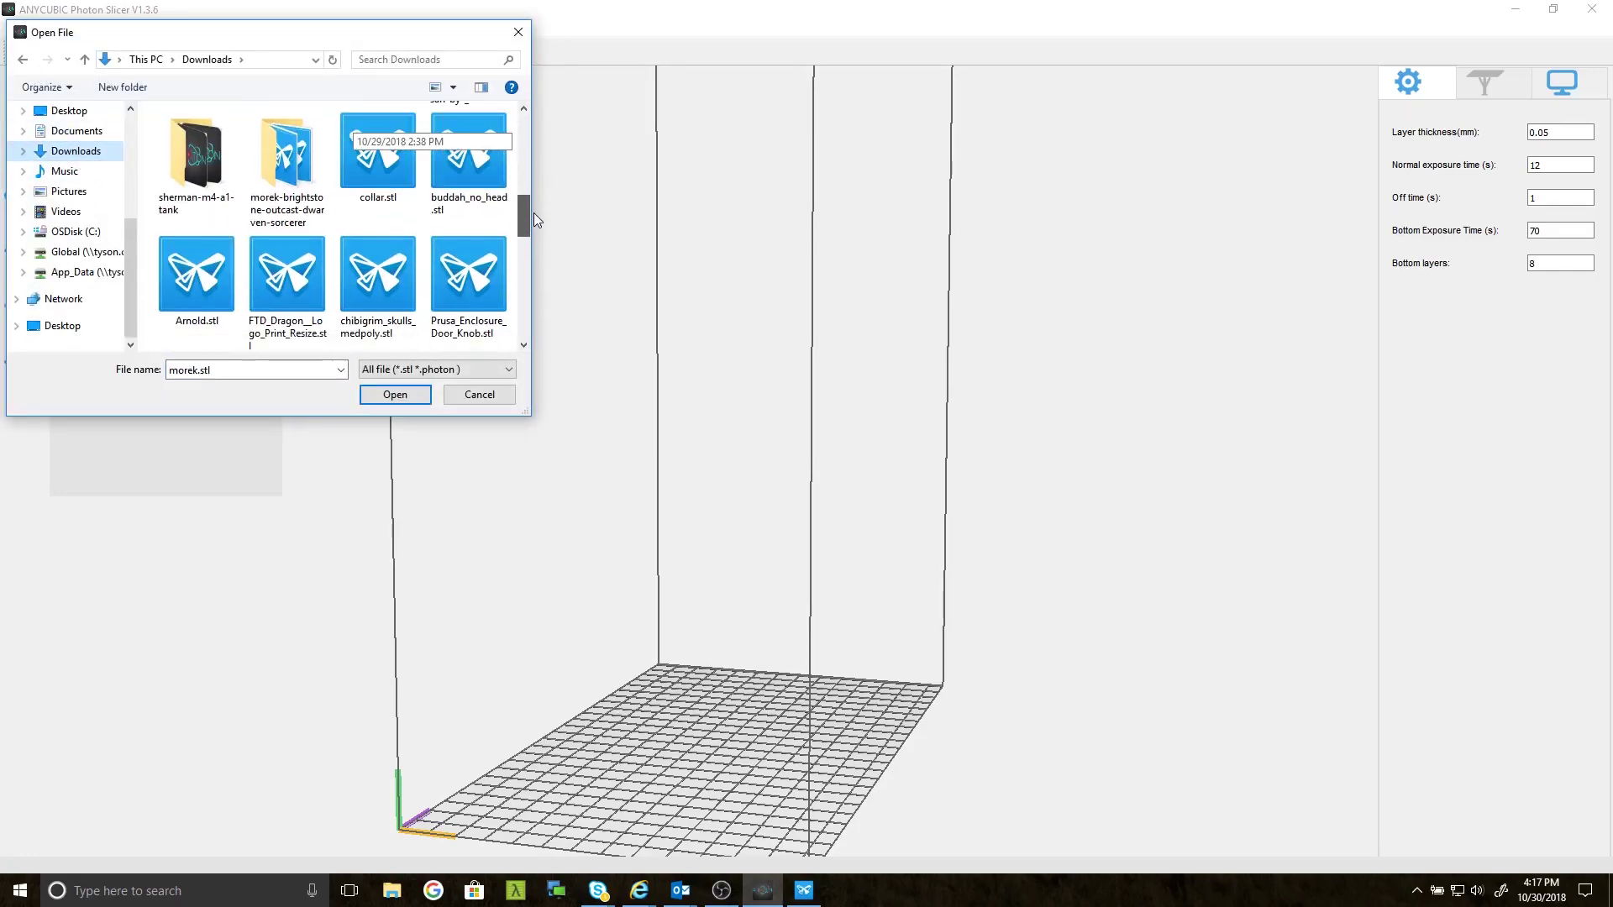
{"action": "double_click", "coordinate": [309, 159]}
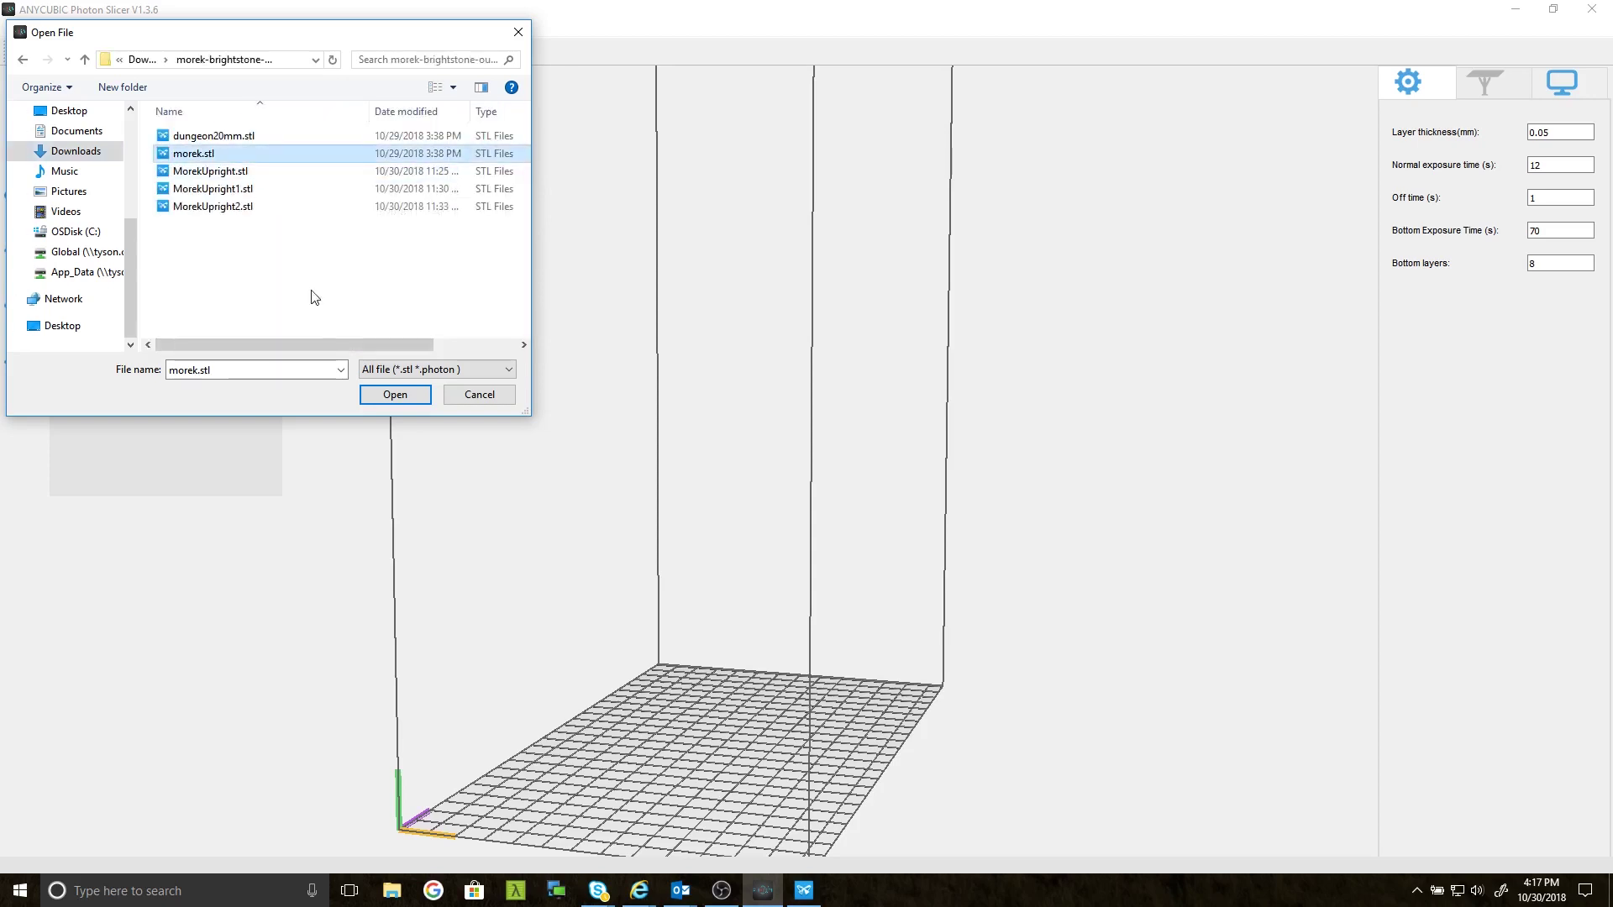
{"action": "left_click", "coordinate": [394, 394]}
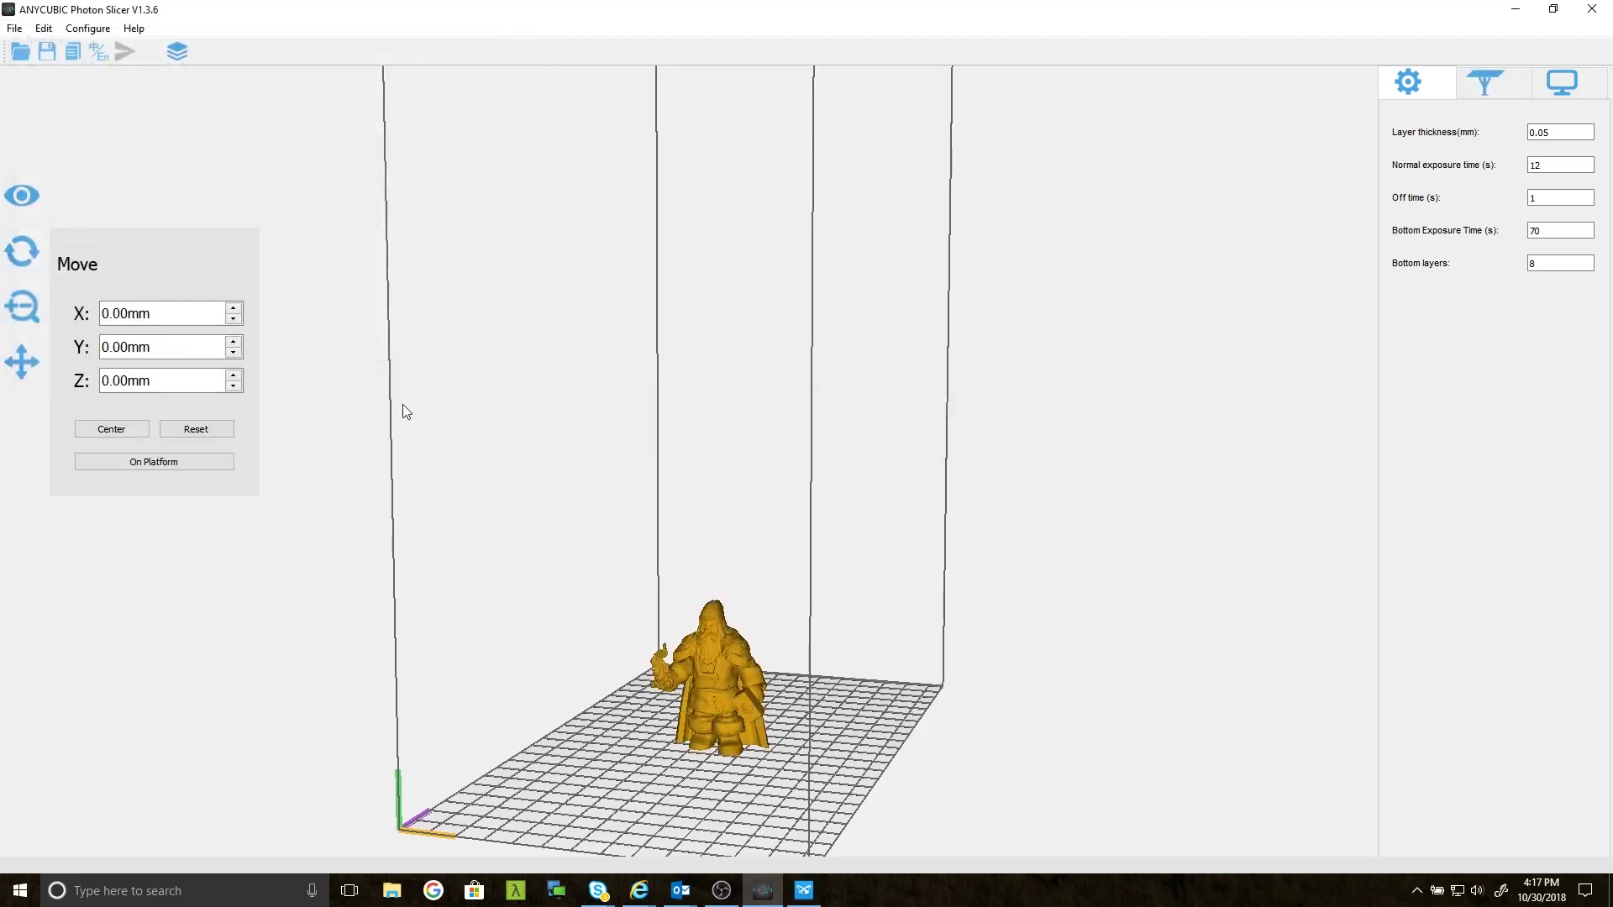
{"action": "left_click_drag", "start_coordinate": [755, 663], "coordinate": [872, 715]}
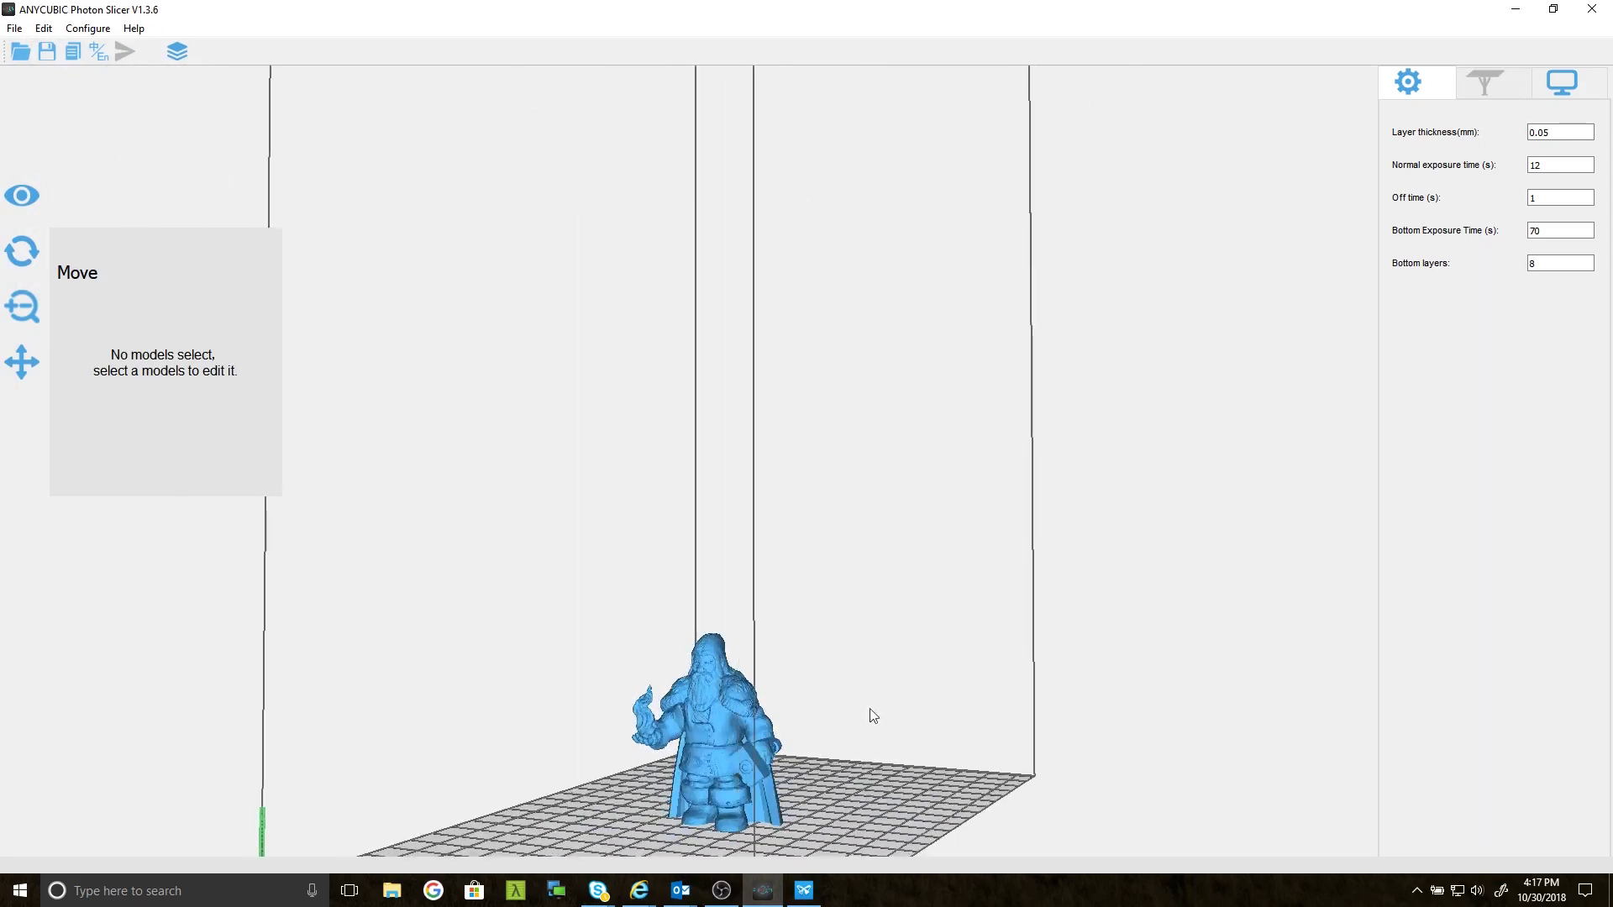
{"action": "left_click", "coordinate": [721, 725]}
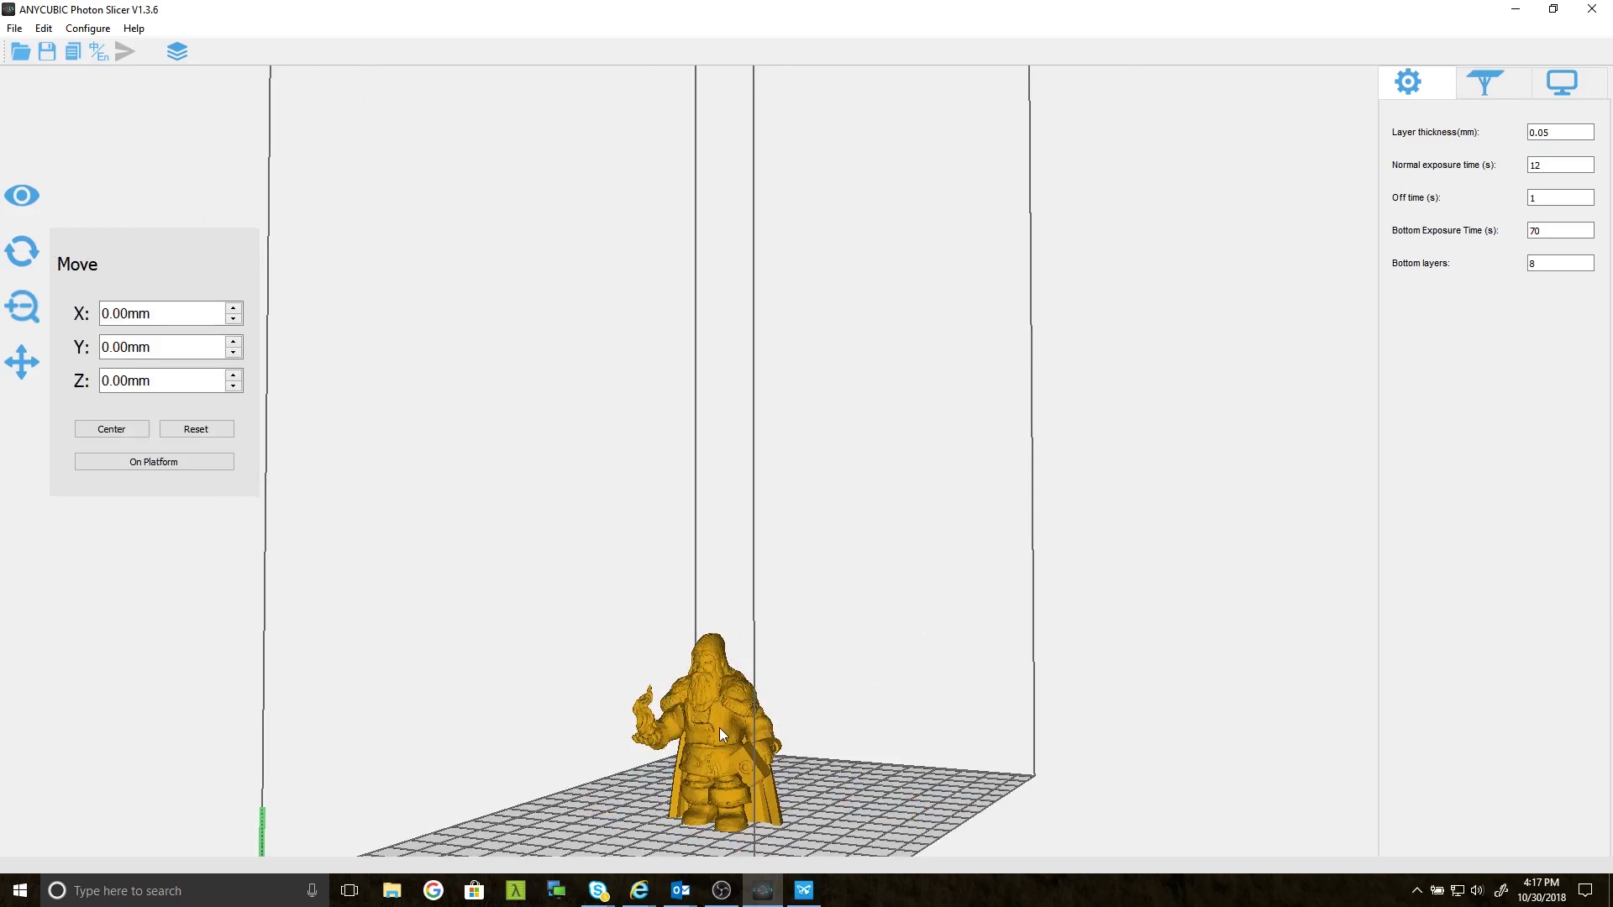
Show the Support settings (Cylinder bottom, 3.00 mm radius) and zoom into a top-down view of the dwarf.
{"action": "left_click", "coordinate": [1501, 87]}
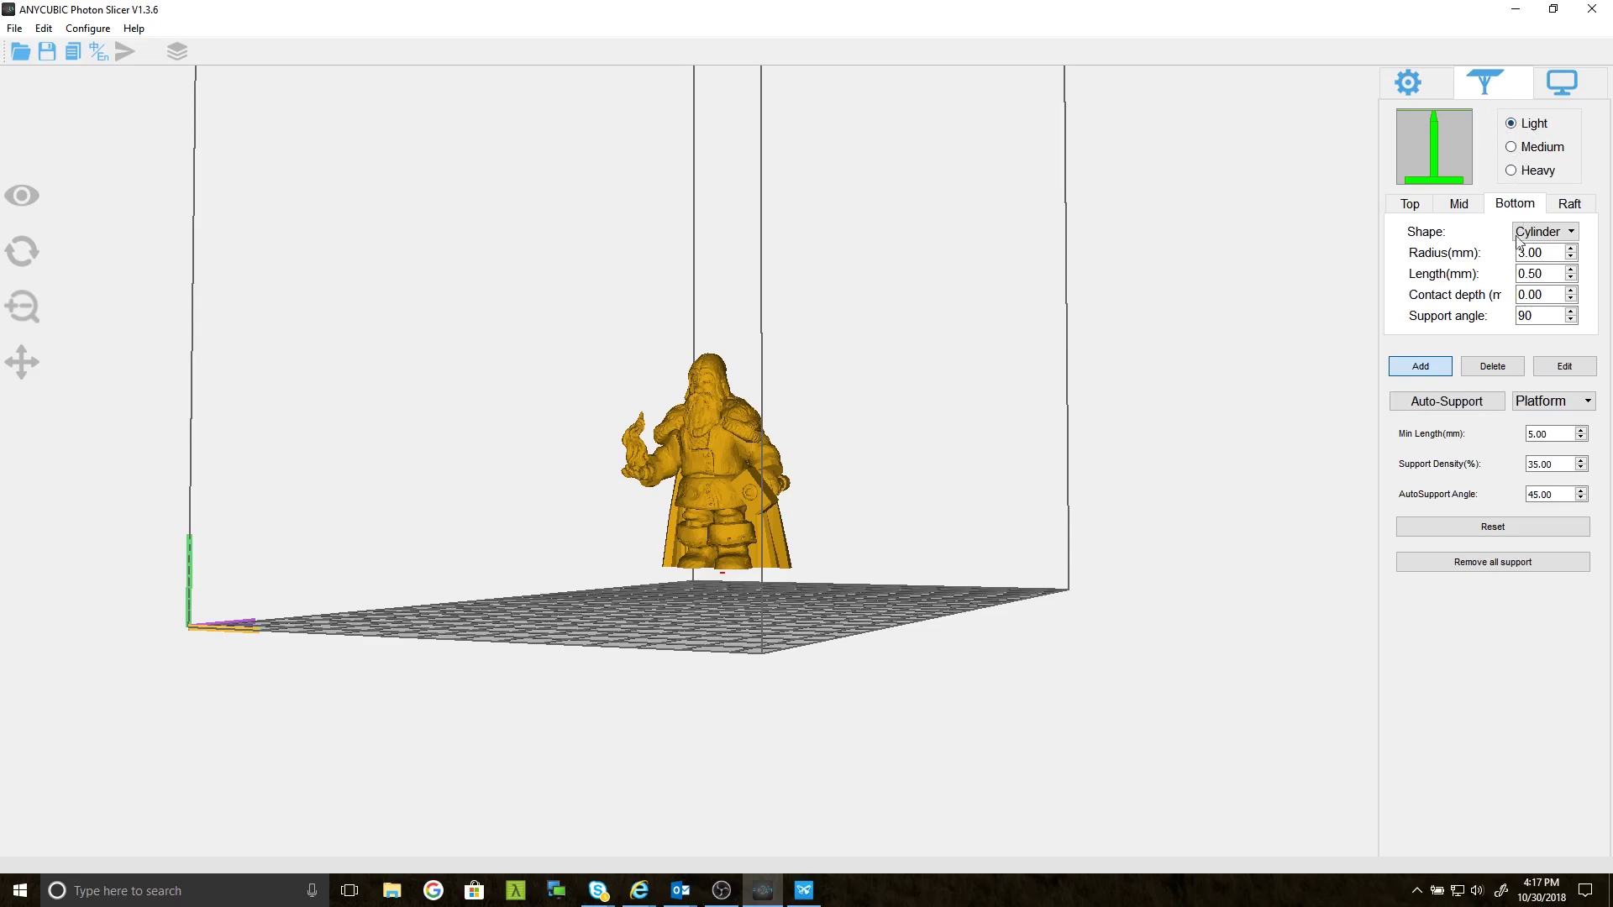
{"action": "left_click", "coordinate": [1525, 275]}
{"action": "left_click_drag", "start_coordinate": [773, 603], "coordinate": [821, 438]}
{"action": "scroll", "coordinate": [738, 474], "scroll_direction": "up", "scroll_amount": 6}
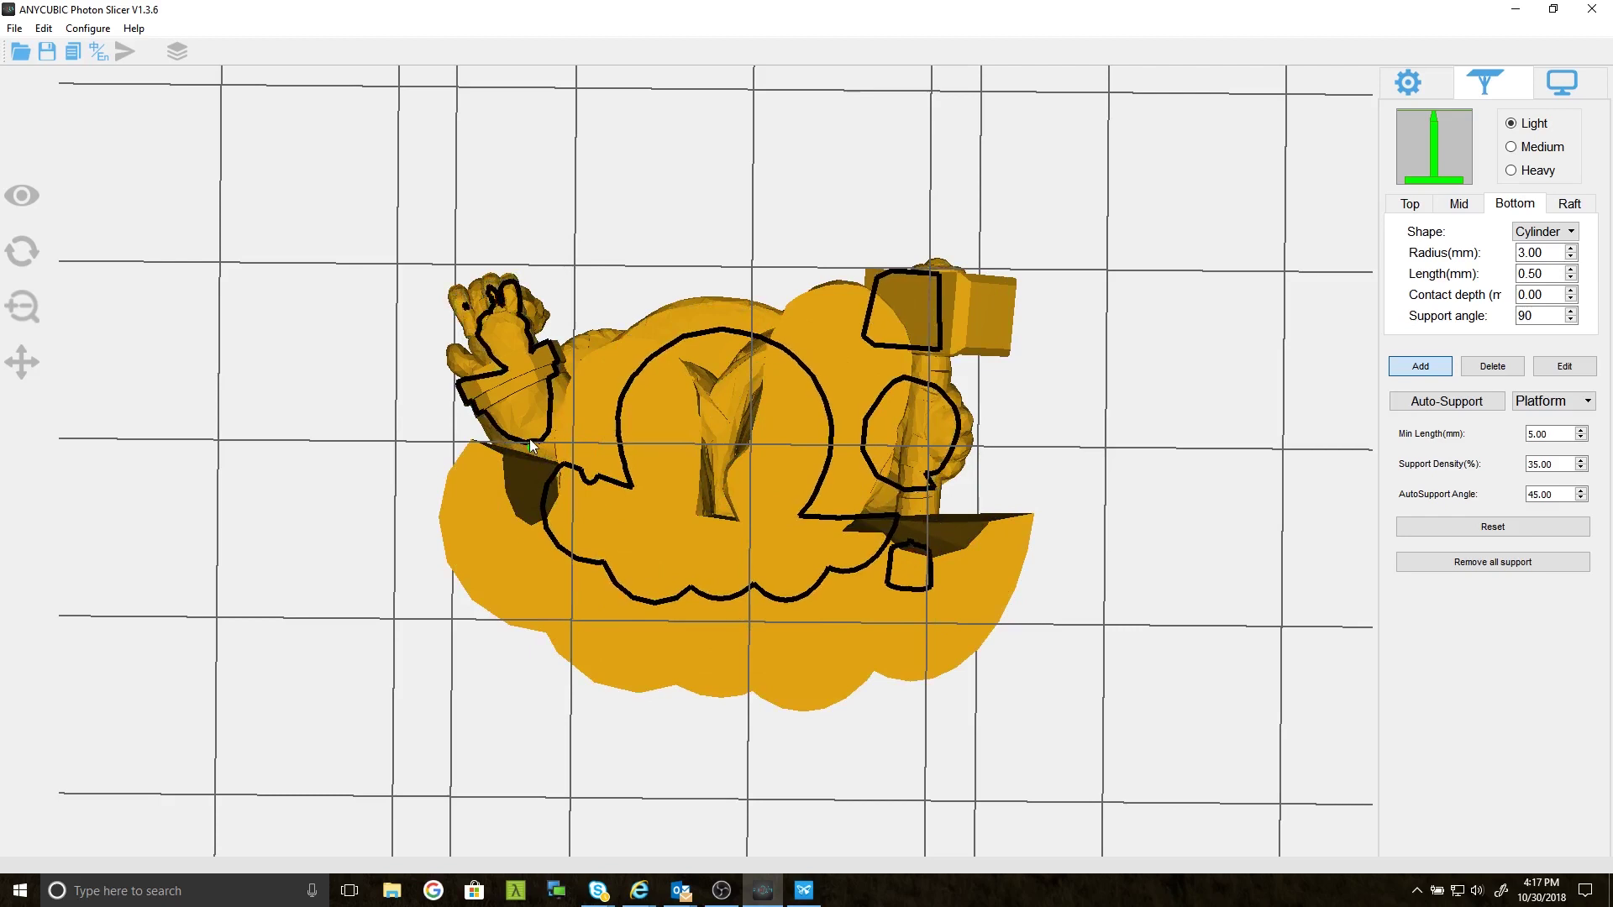
Place three supports under the dwarf's wrist, hand and fingertip, plus one under the hammer head.
{"action": "left_click", "coordinate": [502, 369]}
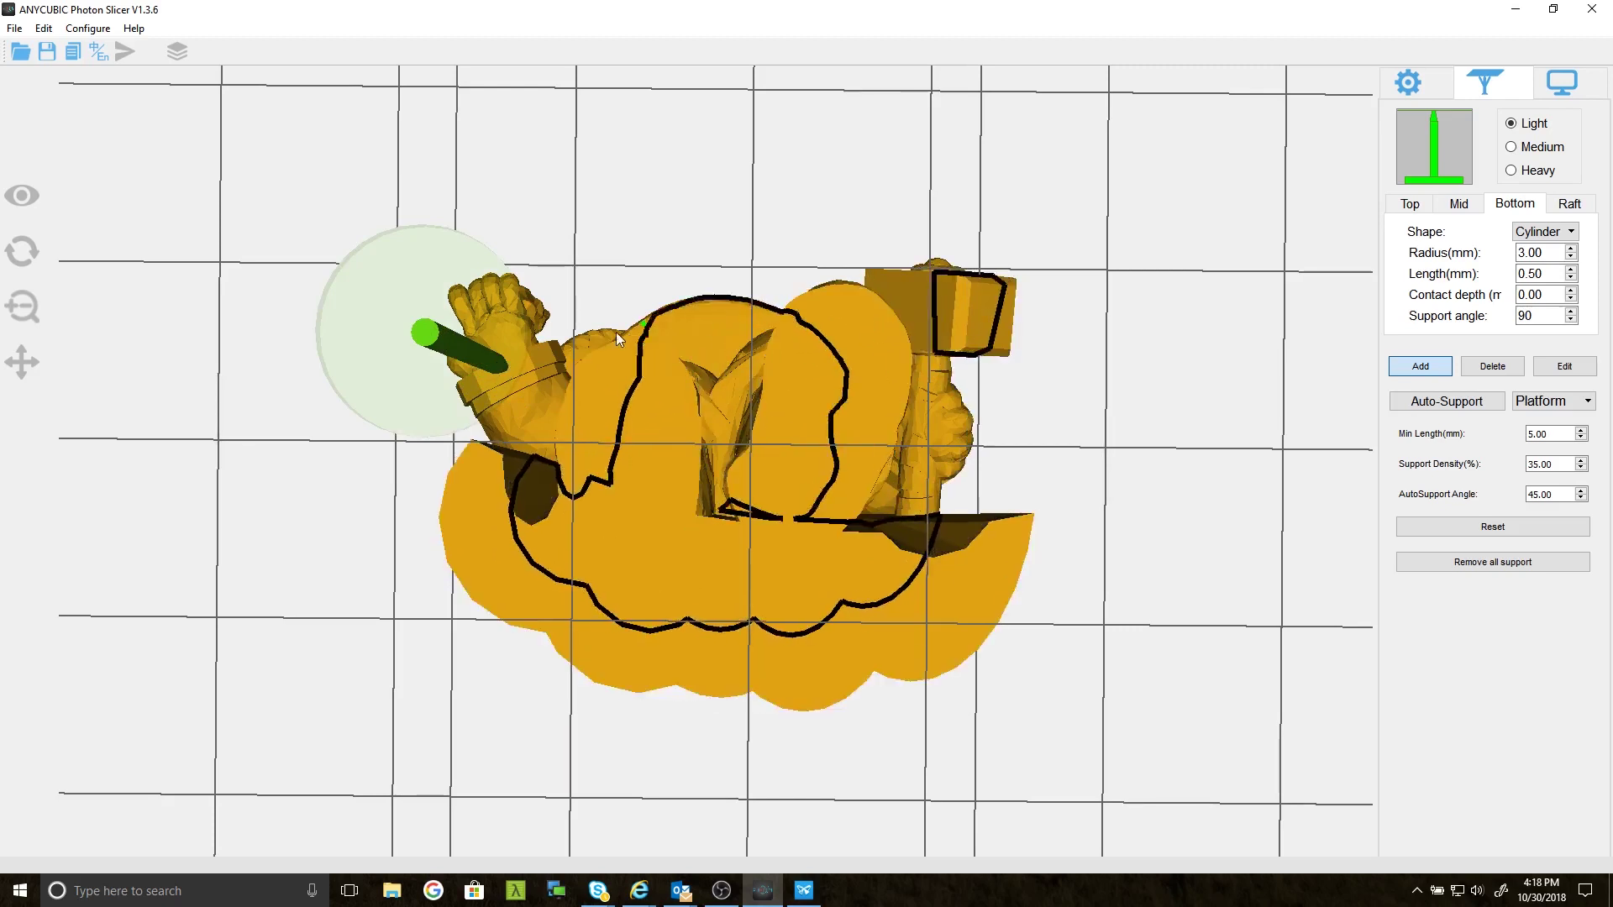
{"action": "left_click", "coordinate": [502, 325]}
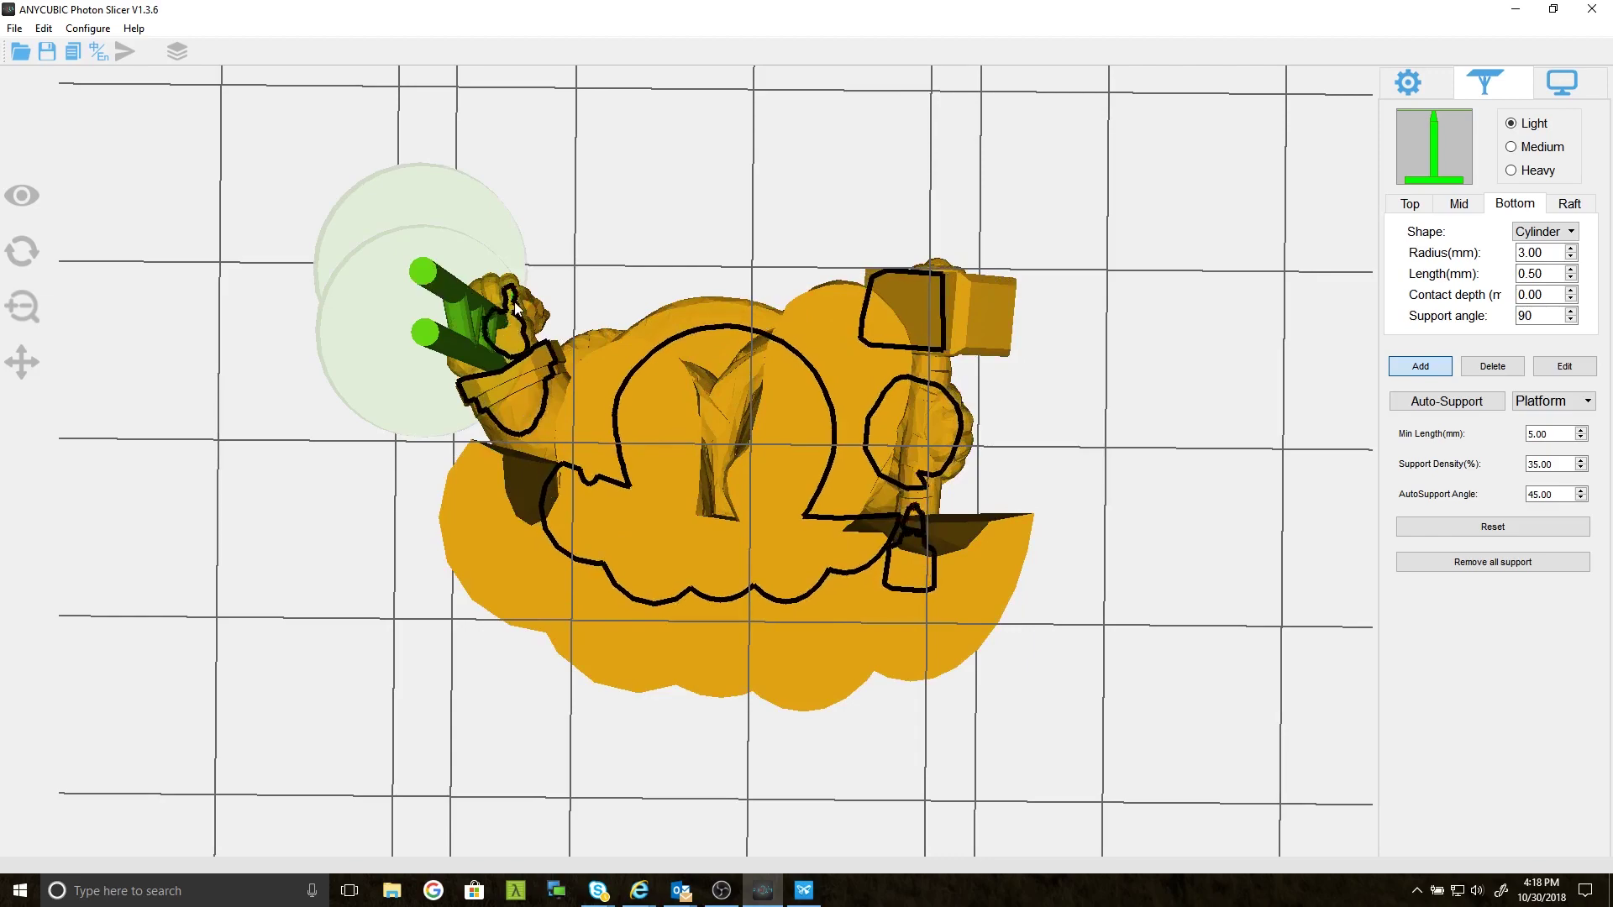
{"action": "right_click_drag", "start_coordinate": [504, 327], "coordinate": [659, 205]}
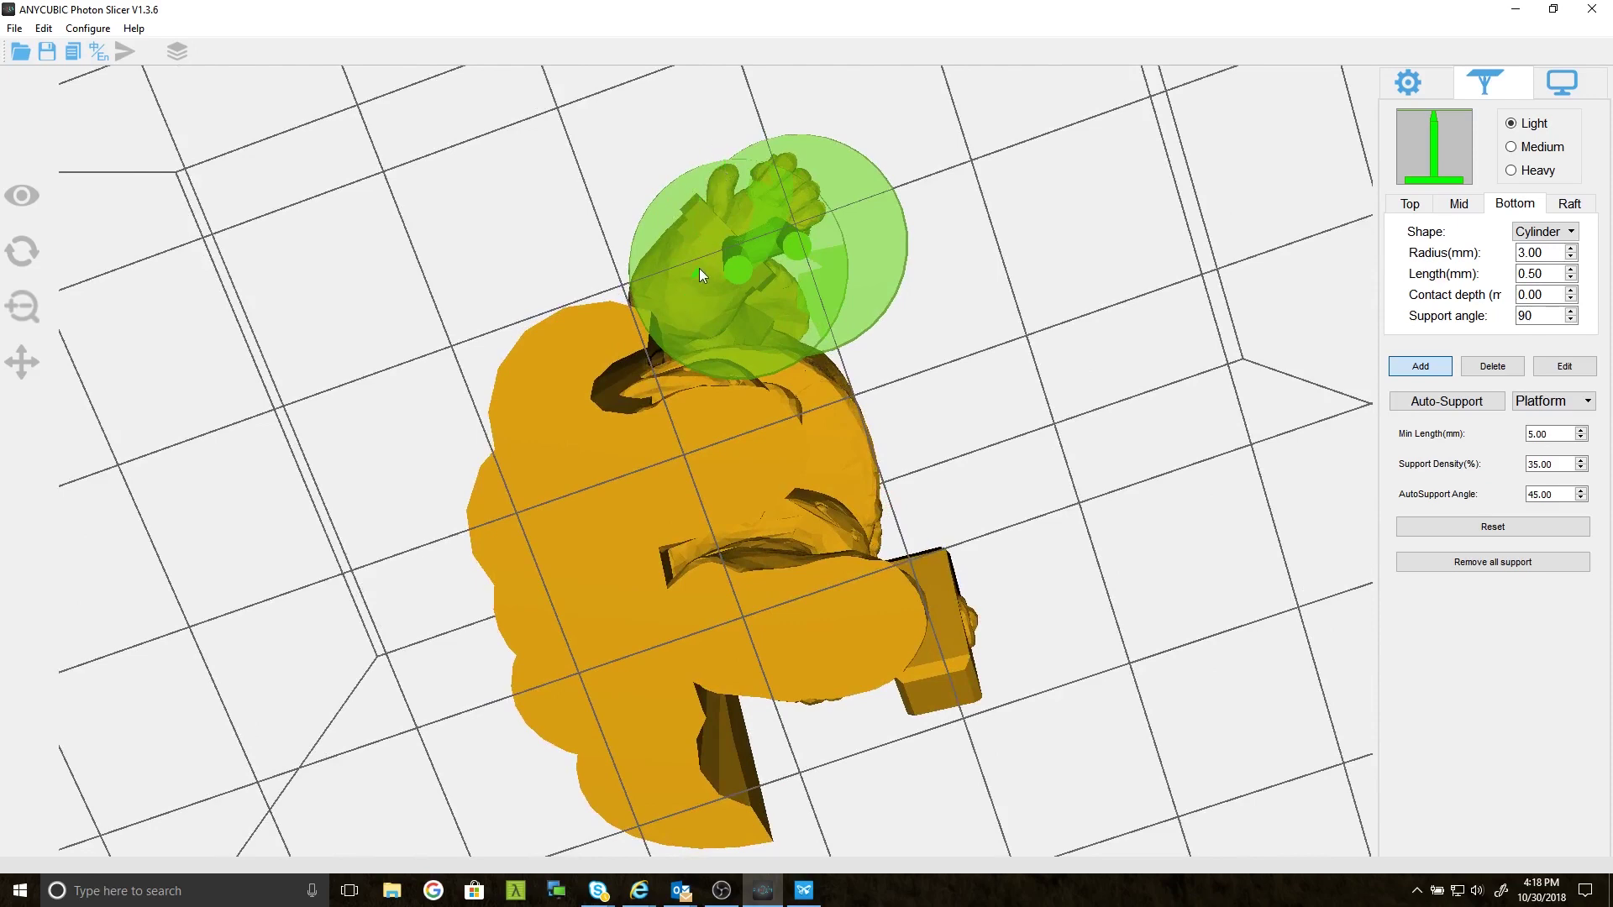
{"action": "scroll", "coordinate": [699, 266], "scroll_direction": "up", "scroll_amount": 5}
{"action": "scroll", "coordinate": [699, 259], "scroll_direction": "down", "scroll_amount": 8}
{"action": "right_click_drag", "start_coordinate": [699, 259], "coordinate": [741, 250]}
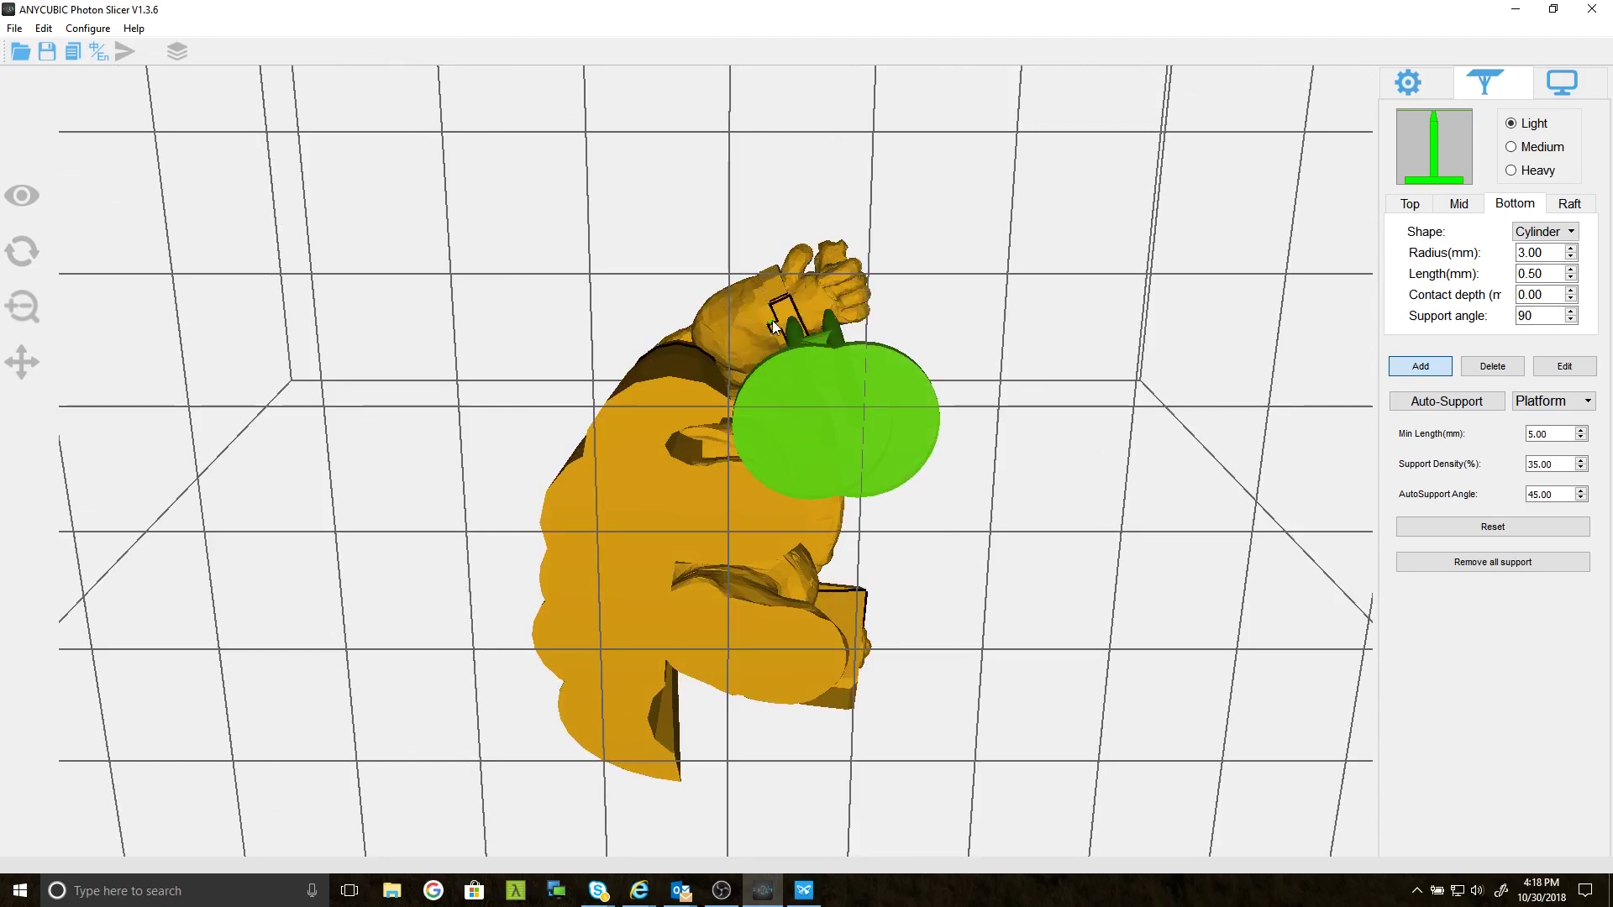
{"action": "left_click", "coordinate": [844, 276]}
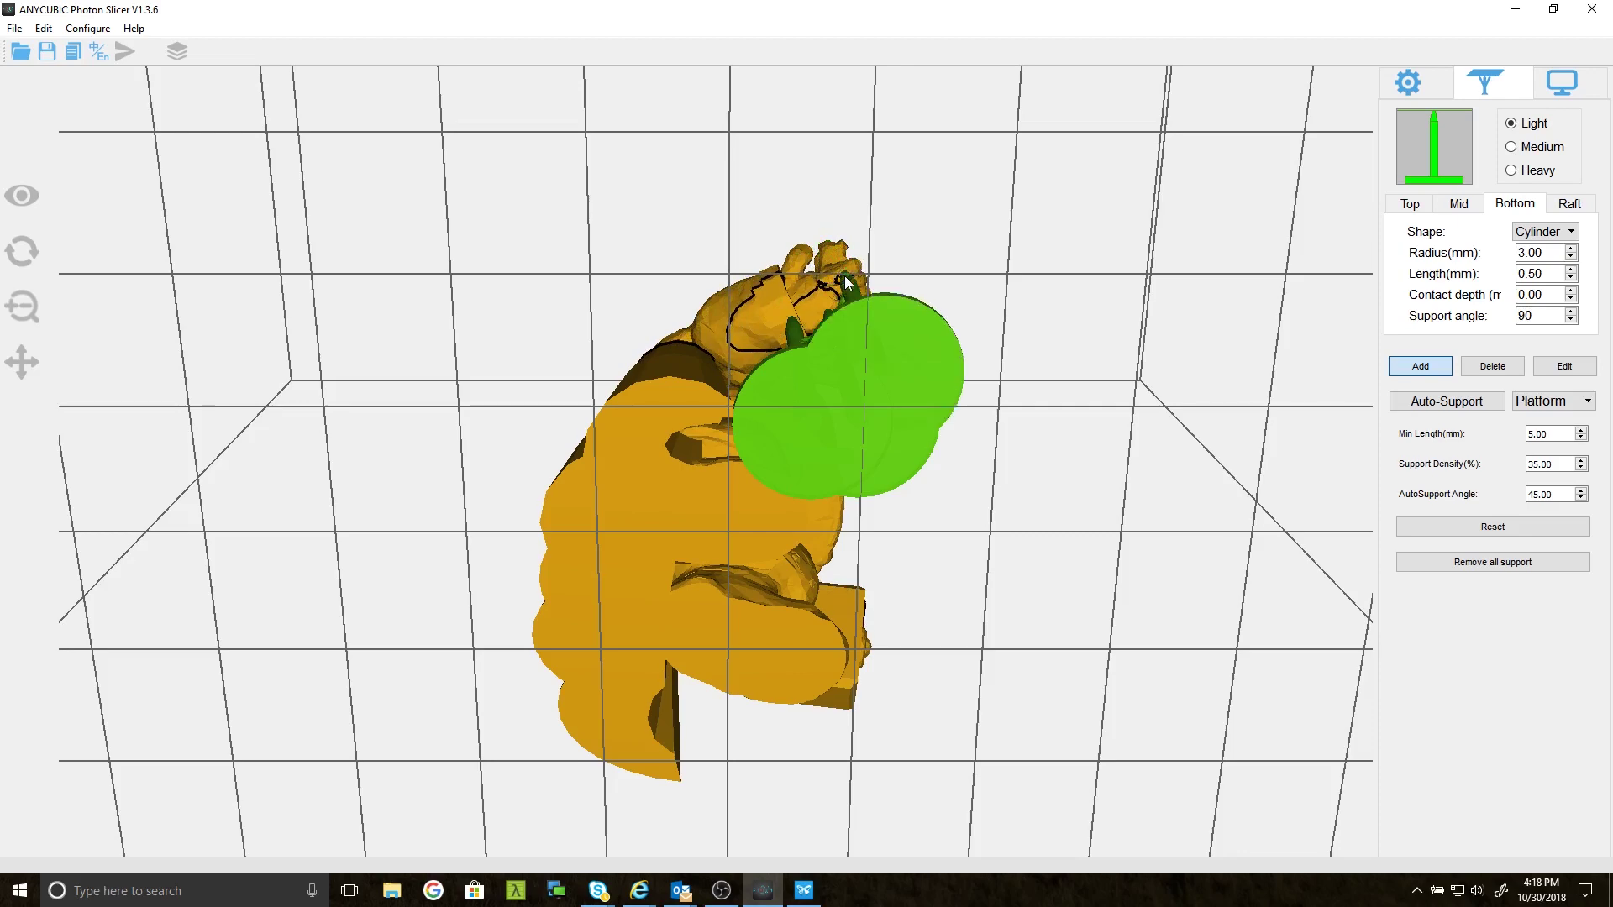
{"action": "left_click_drag", "start_coordinate": [918, 500], "coordinate": [706, 480]}
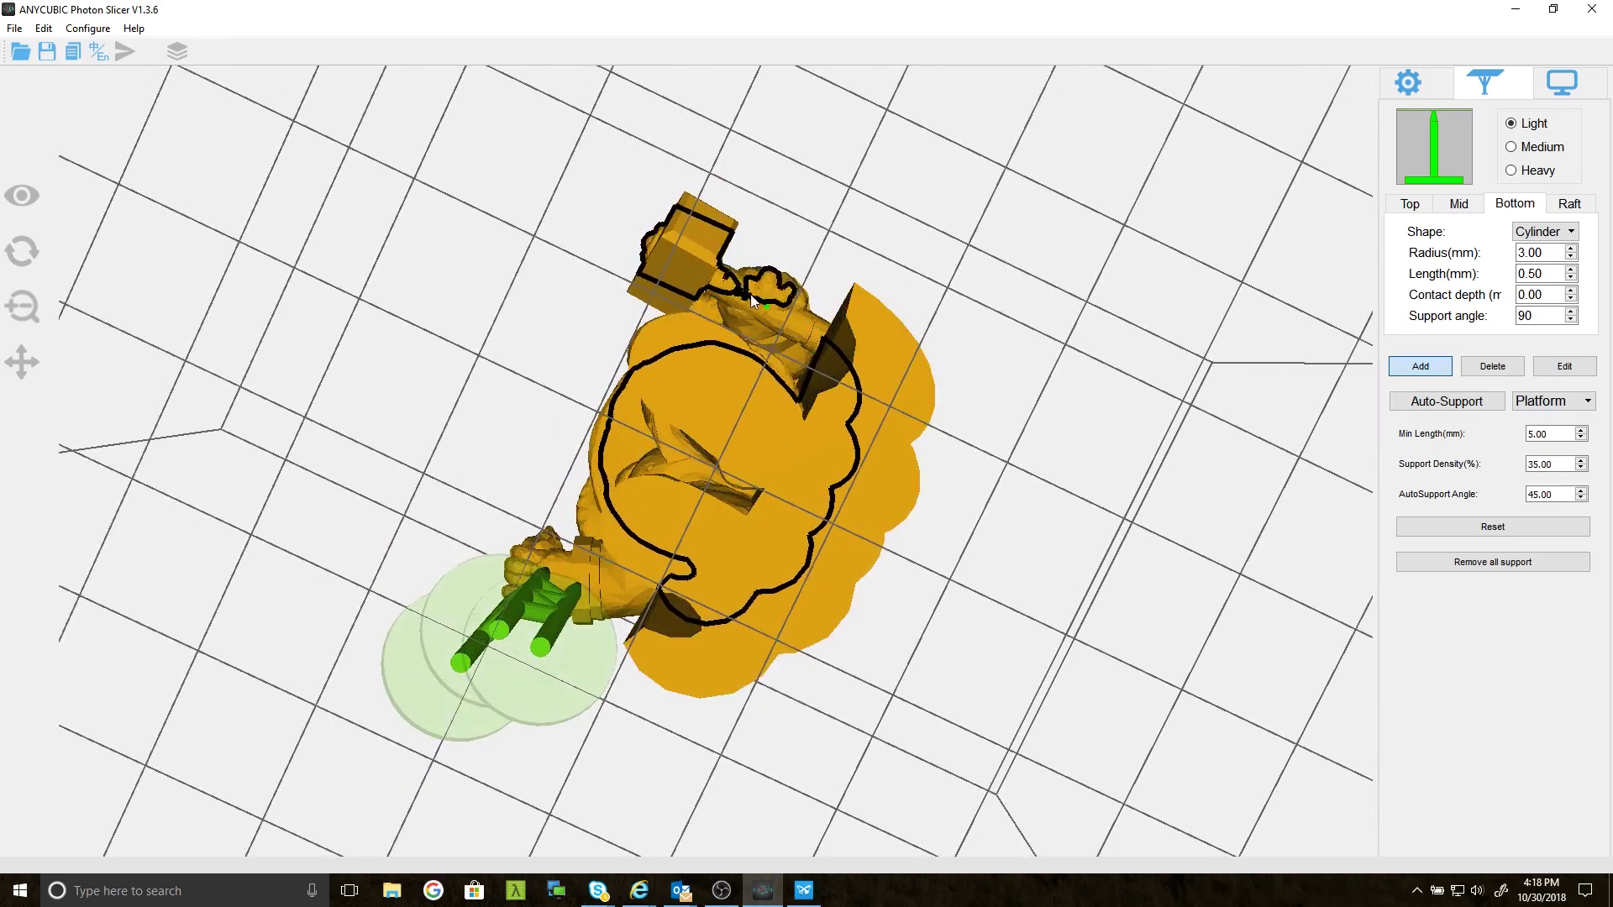
{"action": "left_click", "coordinate": [672, 237]}
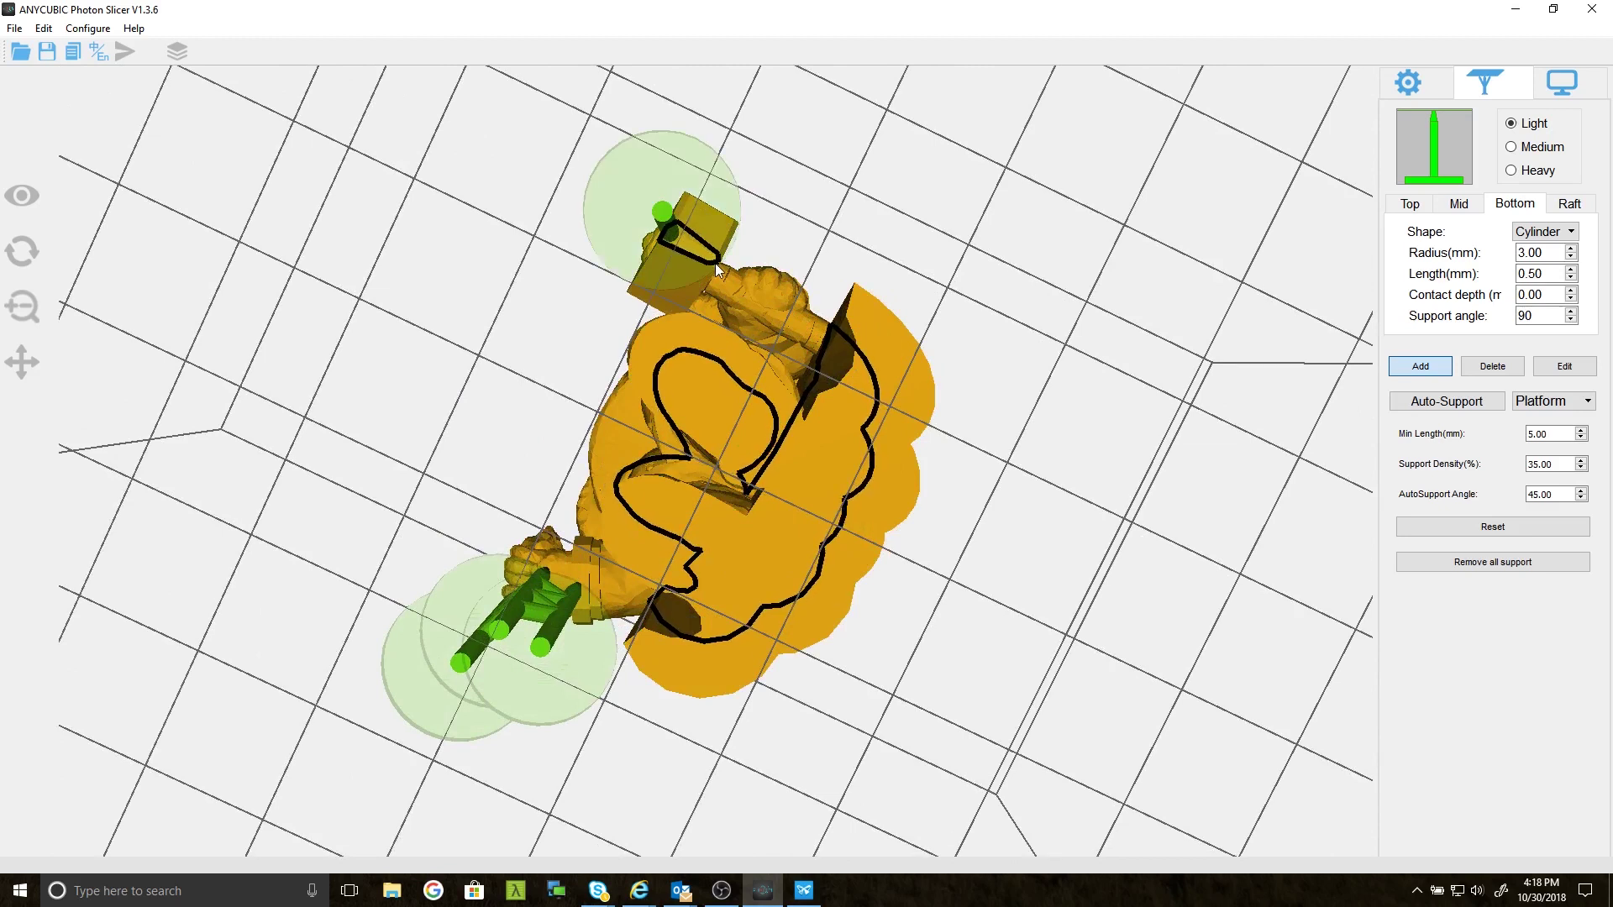
Add supports under the hammer handle and on the small cylindrical part, ending on a front view.
{"action": "left_click", "coordinate": [768, 279]}
{"action": "left_click_drag", "start_coordinate": [778, 282], "coordinate": [692, 312]}
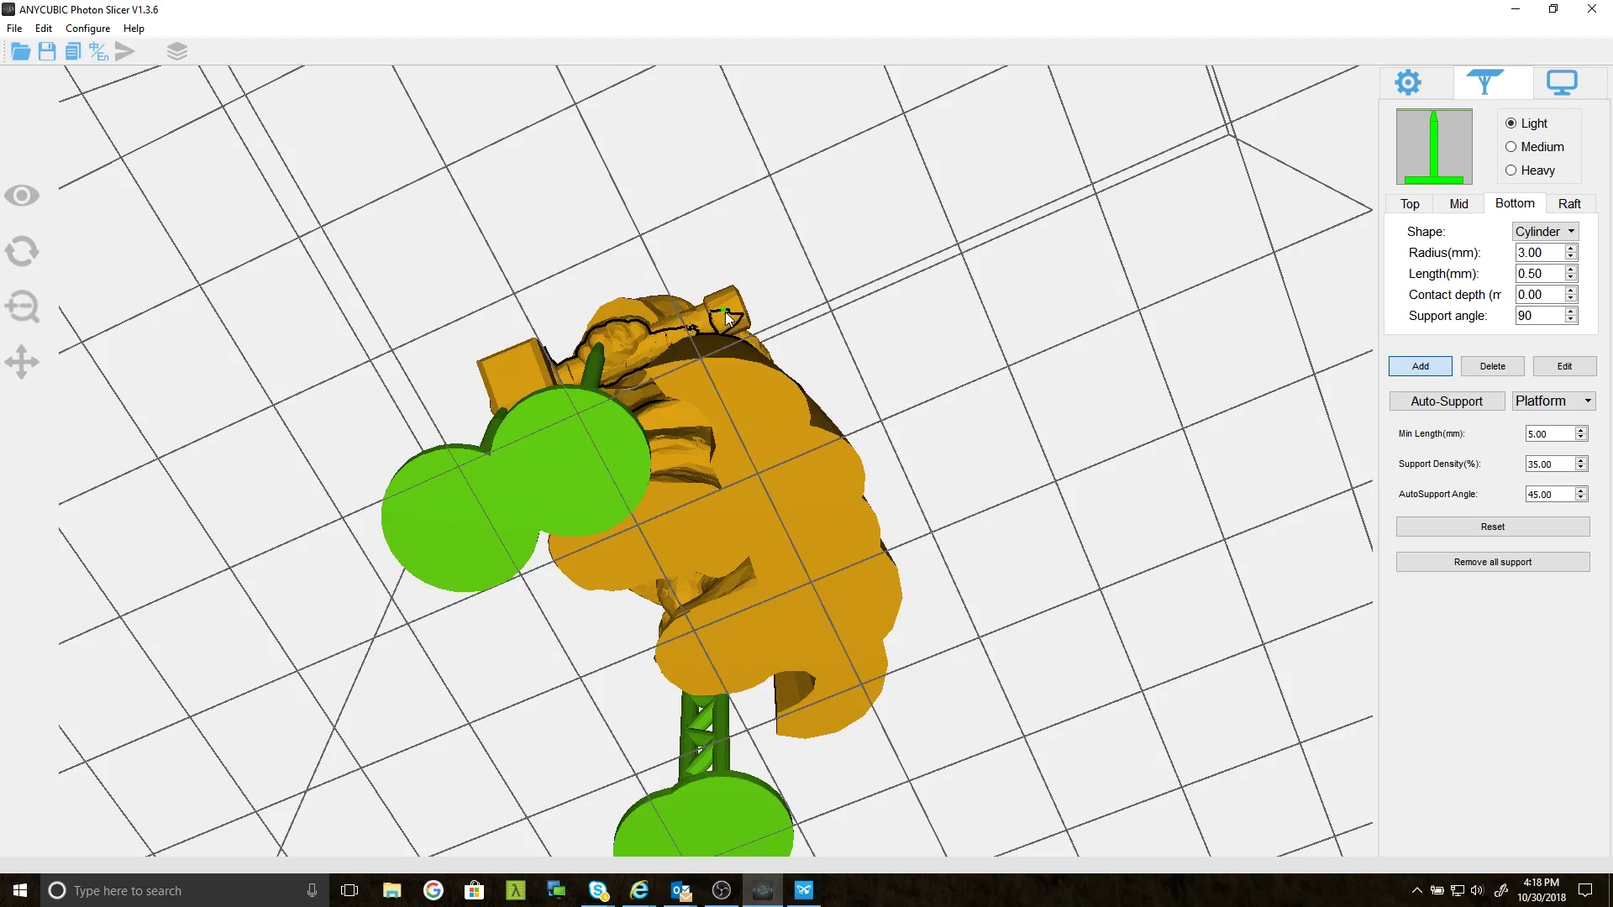
{"action": "left_click", "coordinate": [725, 309]}
{"action": "left_click_drag", "start_coordinate": [829, 310], "coordinate": [1050, 296]}
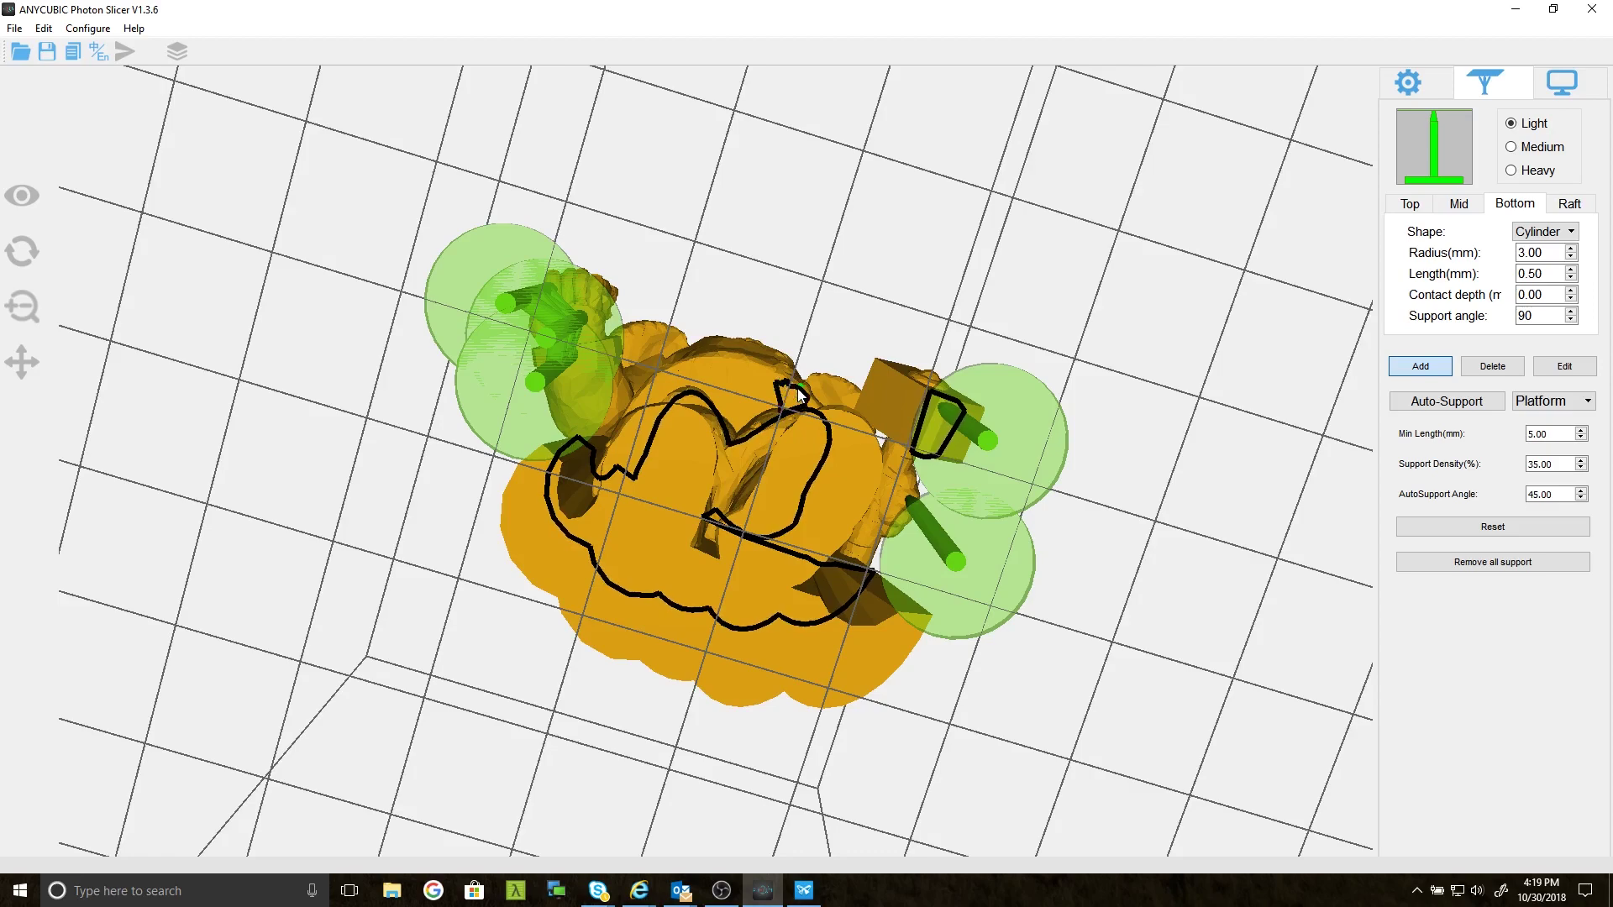
{"action": "left_click_drag", "start_coordinate": [798, 395], "coordinate": [753, 528]}
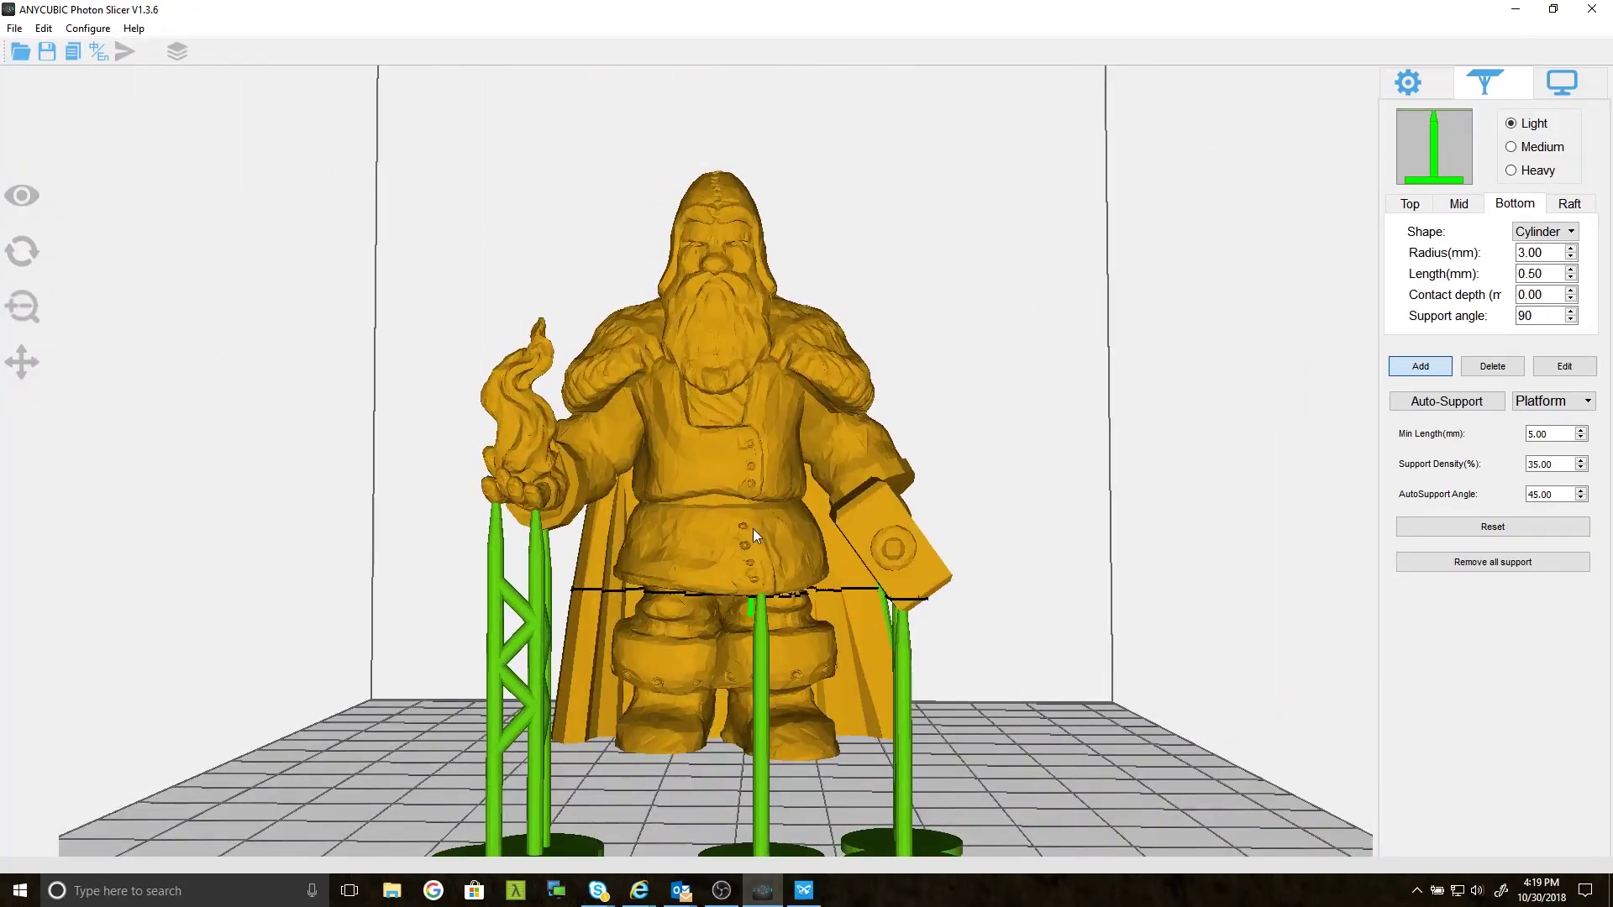
Add a small support stub under the dwarf's base, then return to a front view of the figure.
{"action": "left_click_drag", "start_coordinate": [1064, 648], "coordinate": [738, 678]}
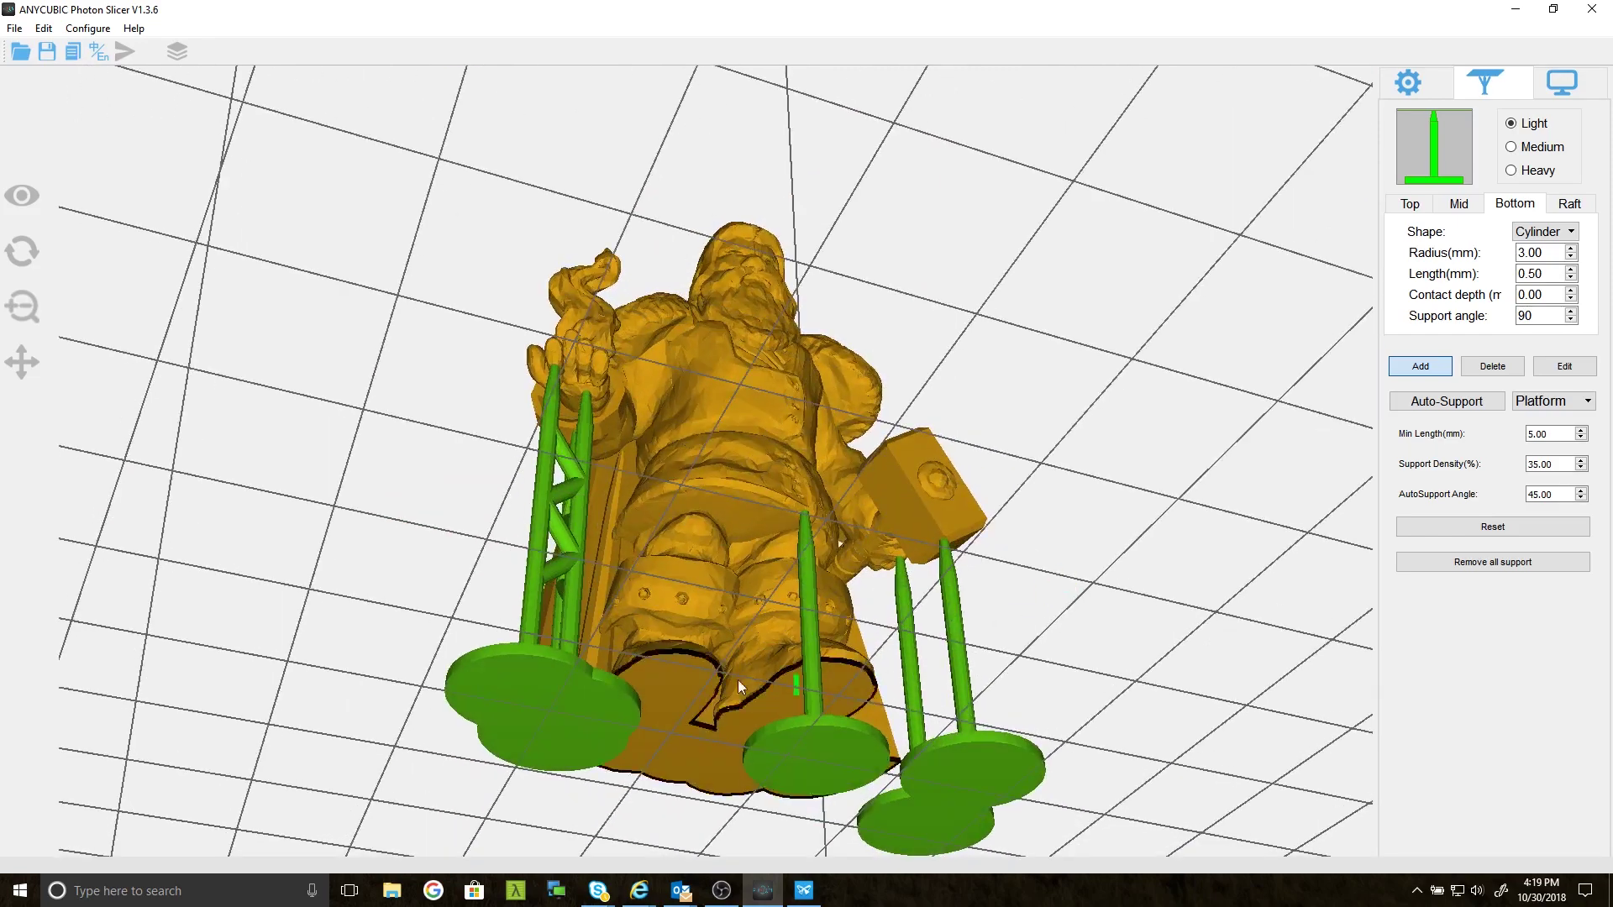
{"action": "left_click", "coordinate": [762, 698]}
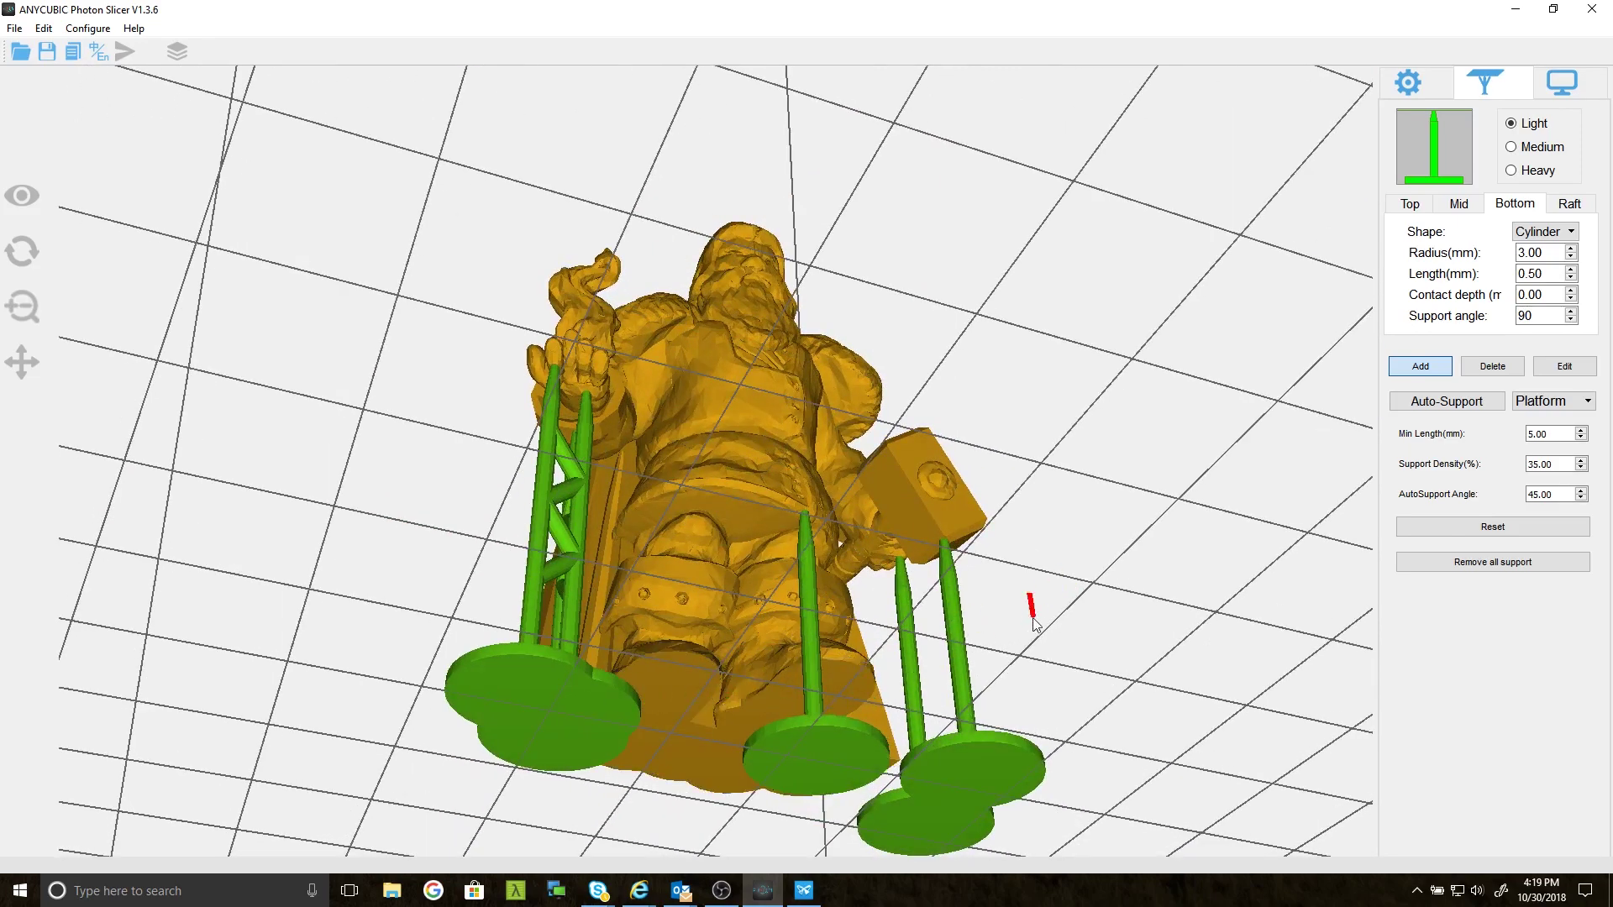
{"action": "left_click_drag", "start_coordinate": [1029, 617], "coordinate": [607, 657]}
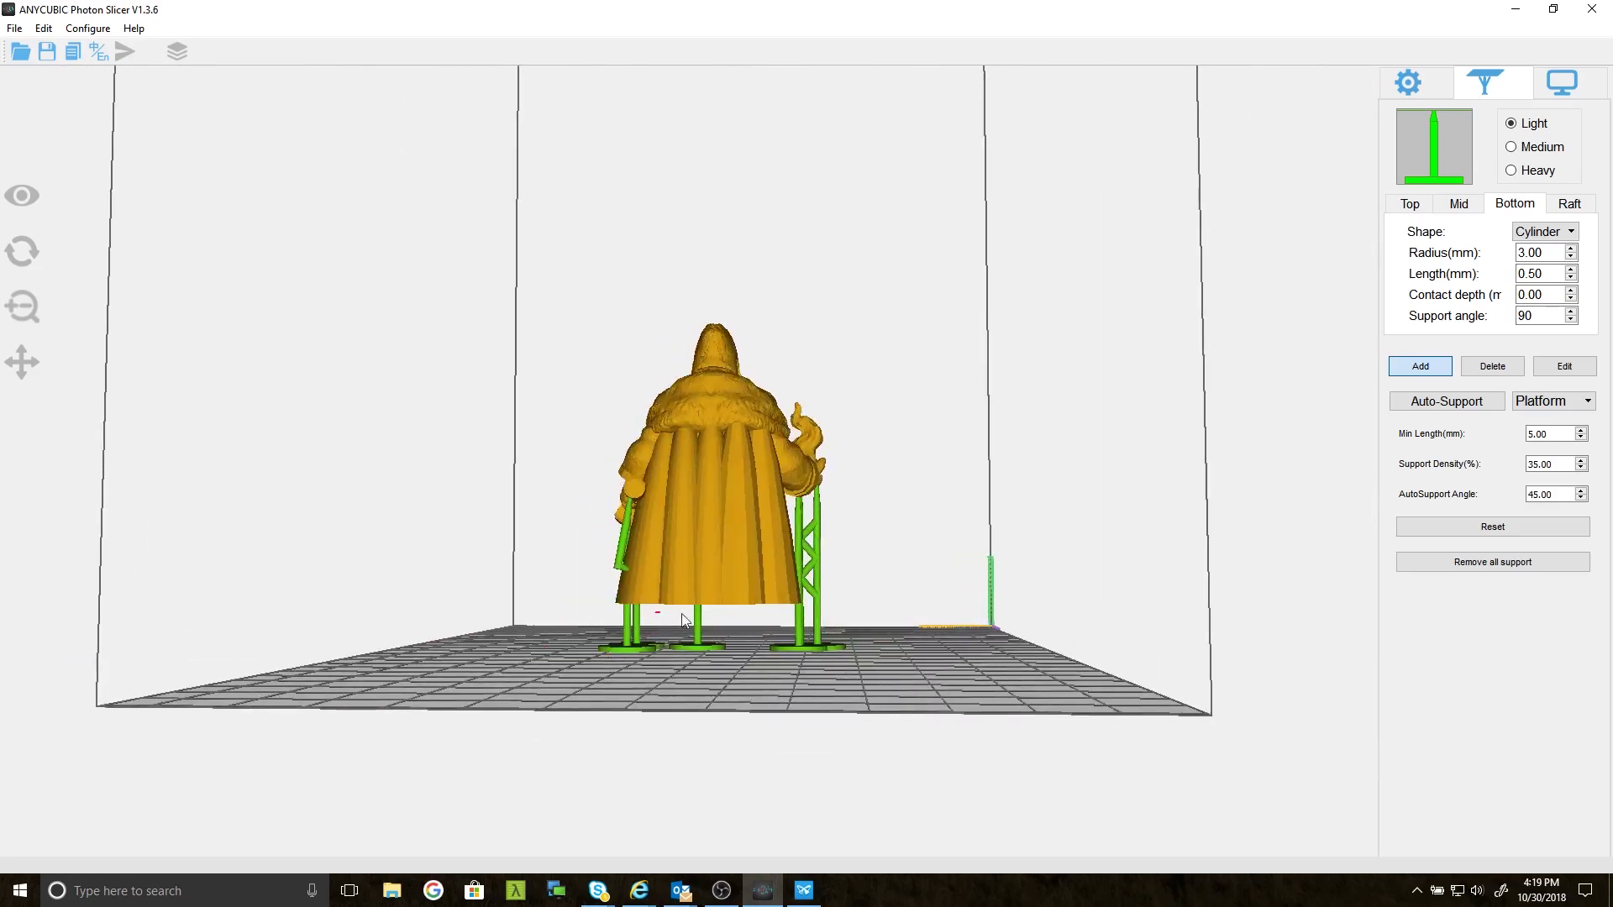
{"action": "left_click_drag", "start_coordinate": [669, 617], "coordinate": [808, 604]}
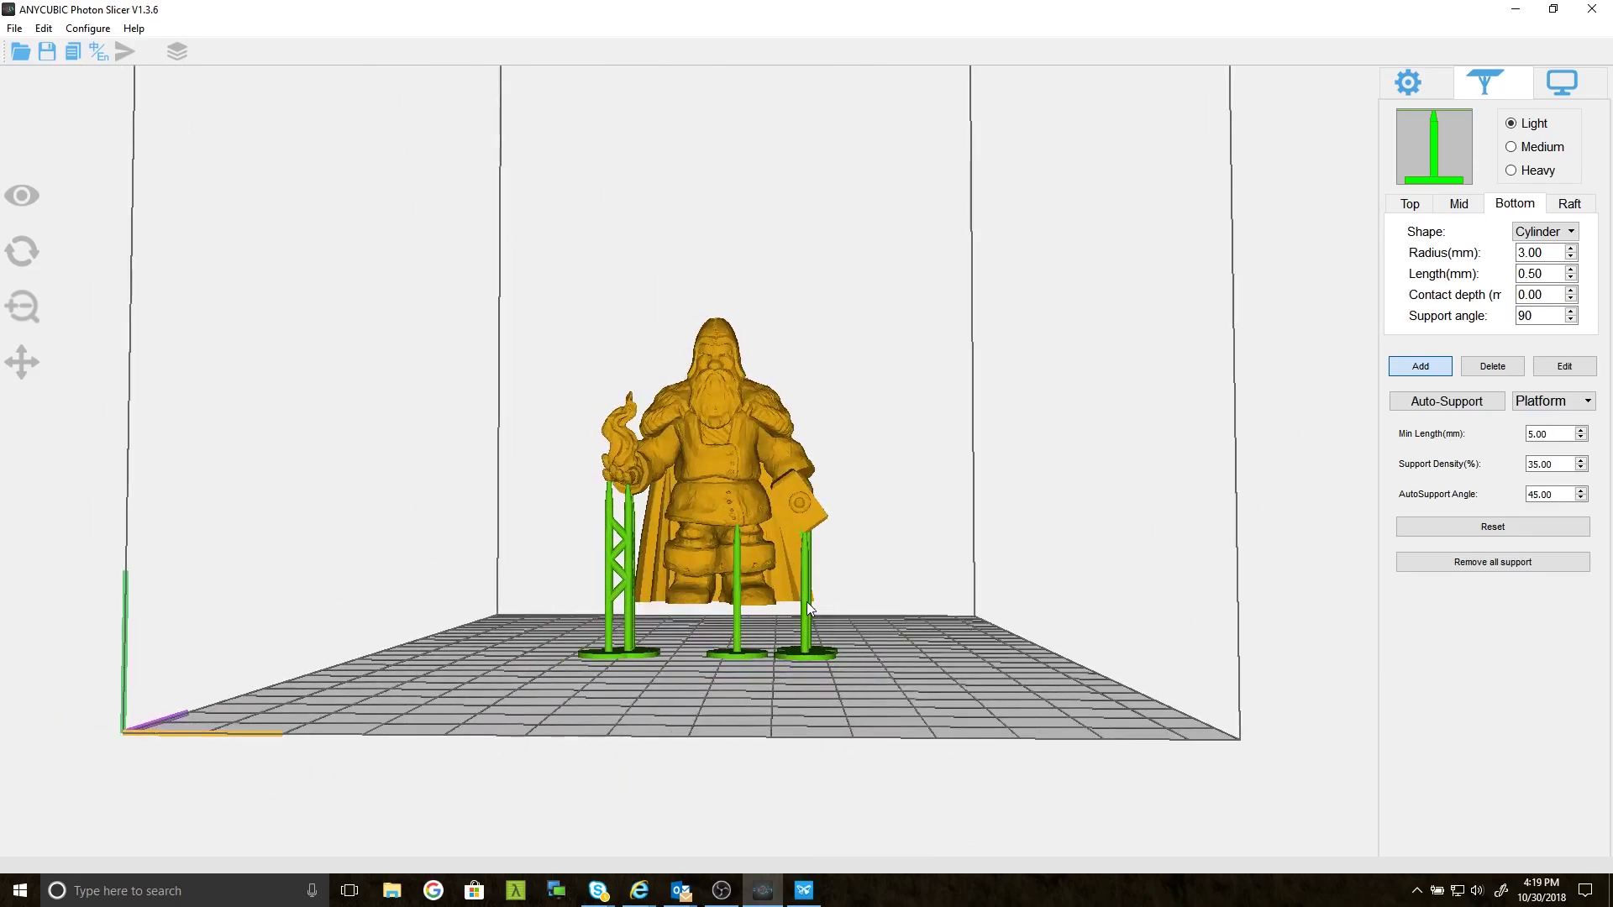
{"action": "left_click", "coordinate": [1412, 88]}
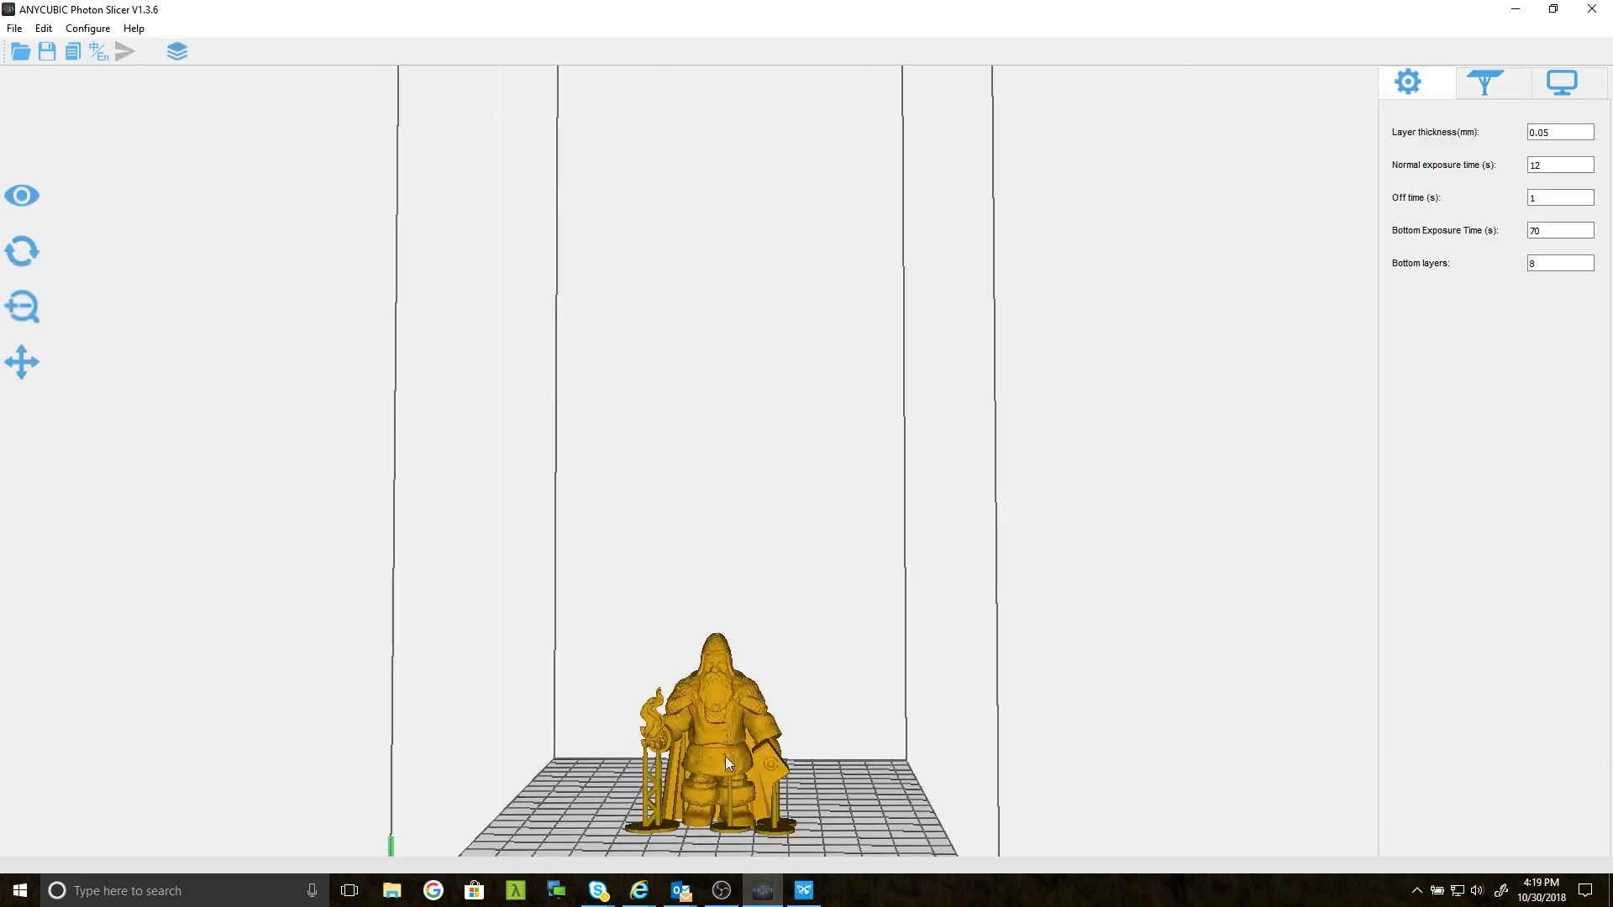
{"action": "scroll", "coordinate": [728, 775], "scroll_direction": "up", "scroll_amount": 1}
{"action": "left_click_drag", "start_coordinate": [729, 774], "coordinate": [804, 771]}
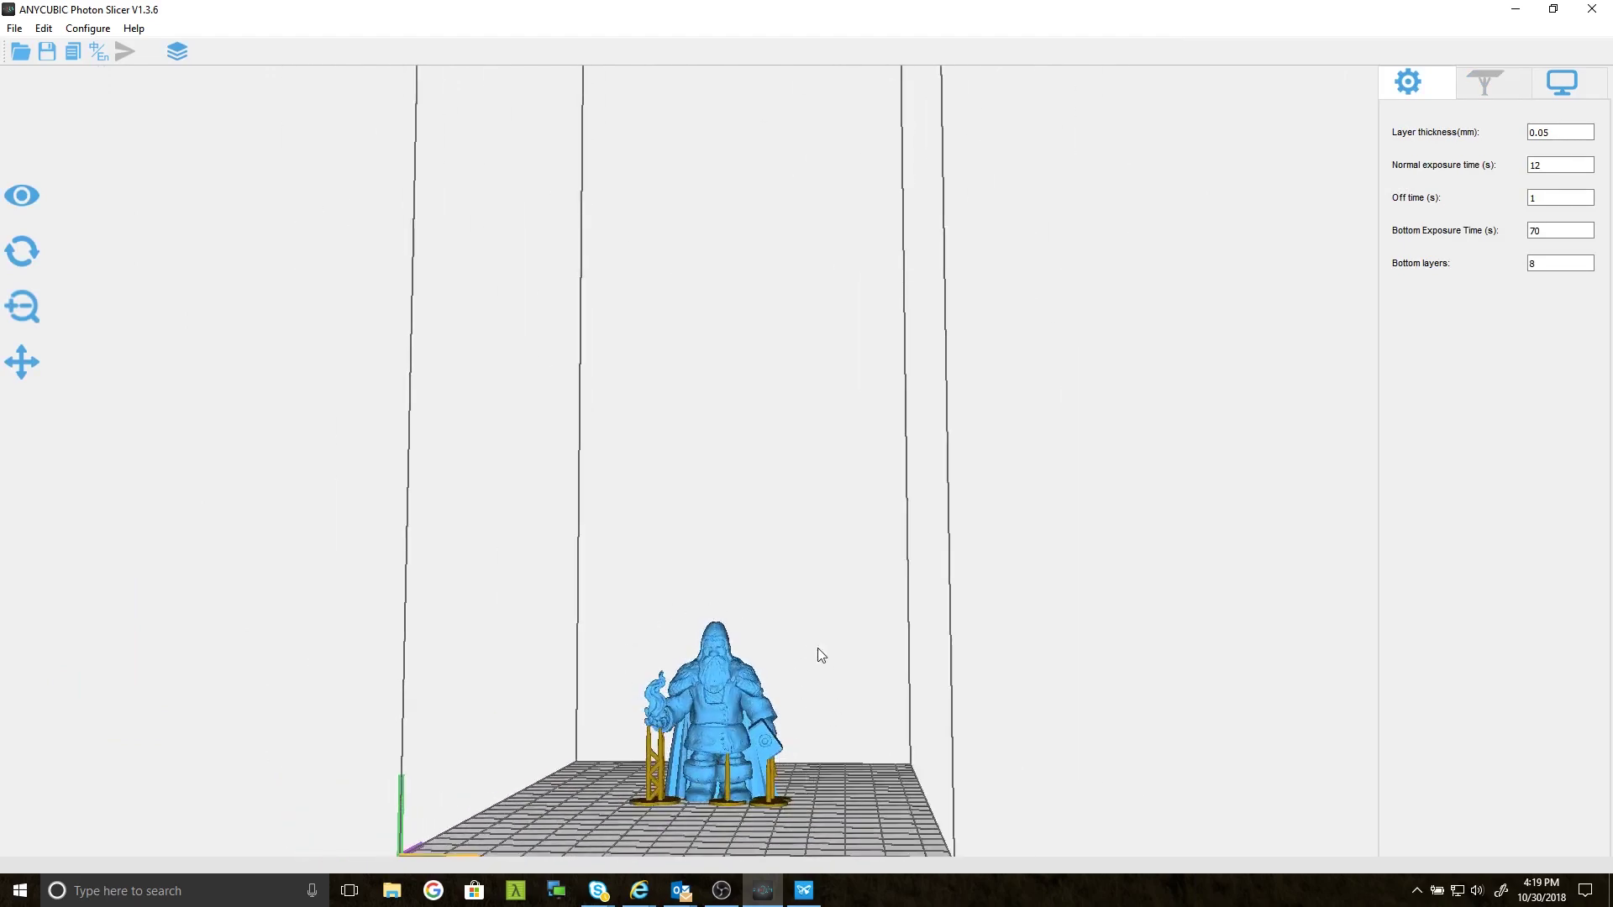
Save the supported model as Morek12.stl on the Desktop and dismiss the success message.
{"action": "left_click", "coordinate": [48, 58]}
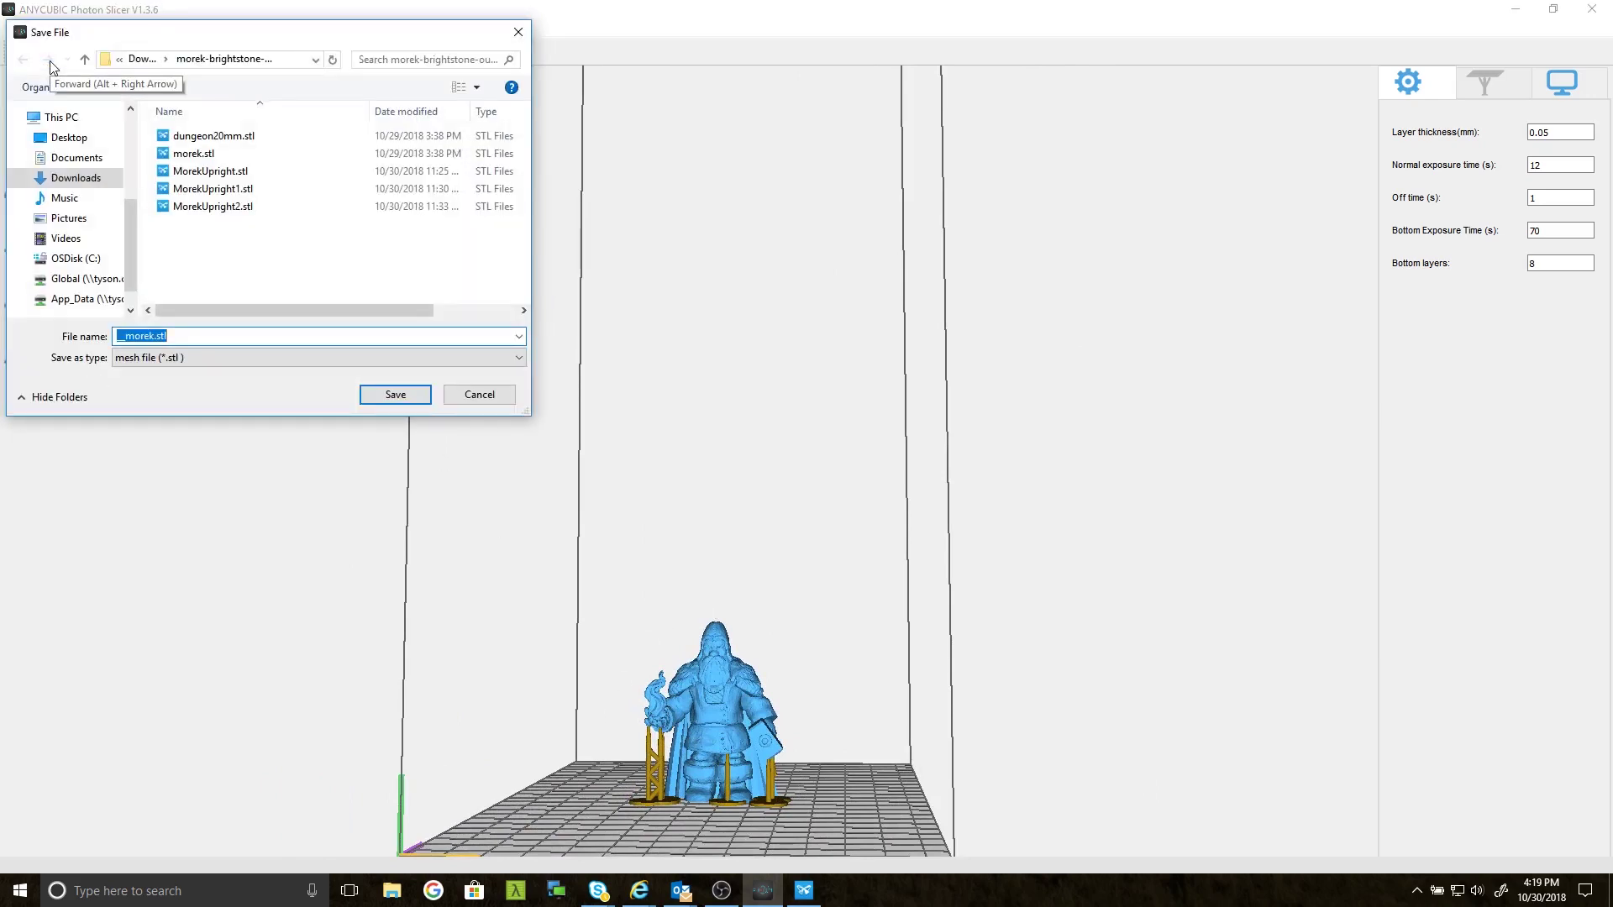
{"action": "left_click", "coordinate": [69, 137]}
{"action": "left_click_drag", "start_coordinate": [194, 335], "coordinate": [64, 338]}
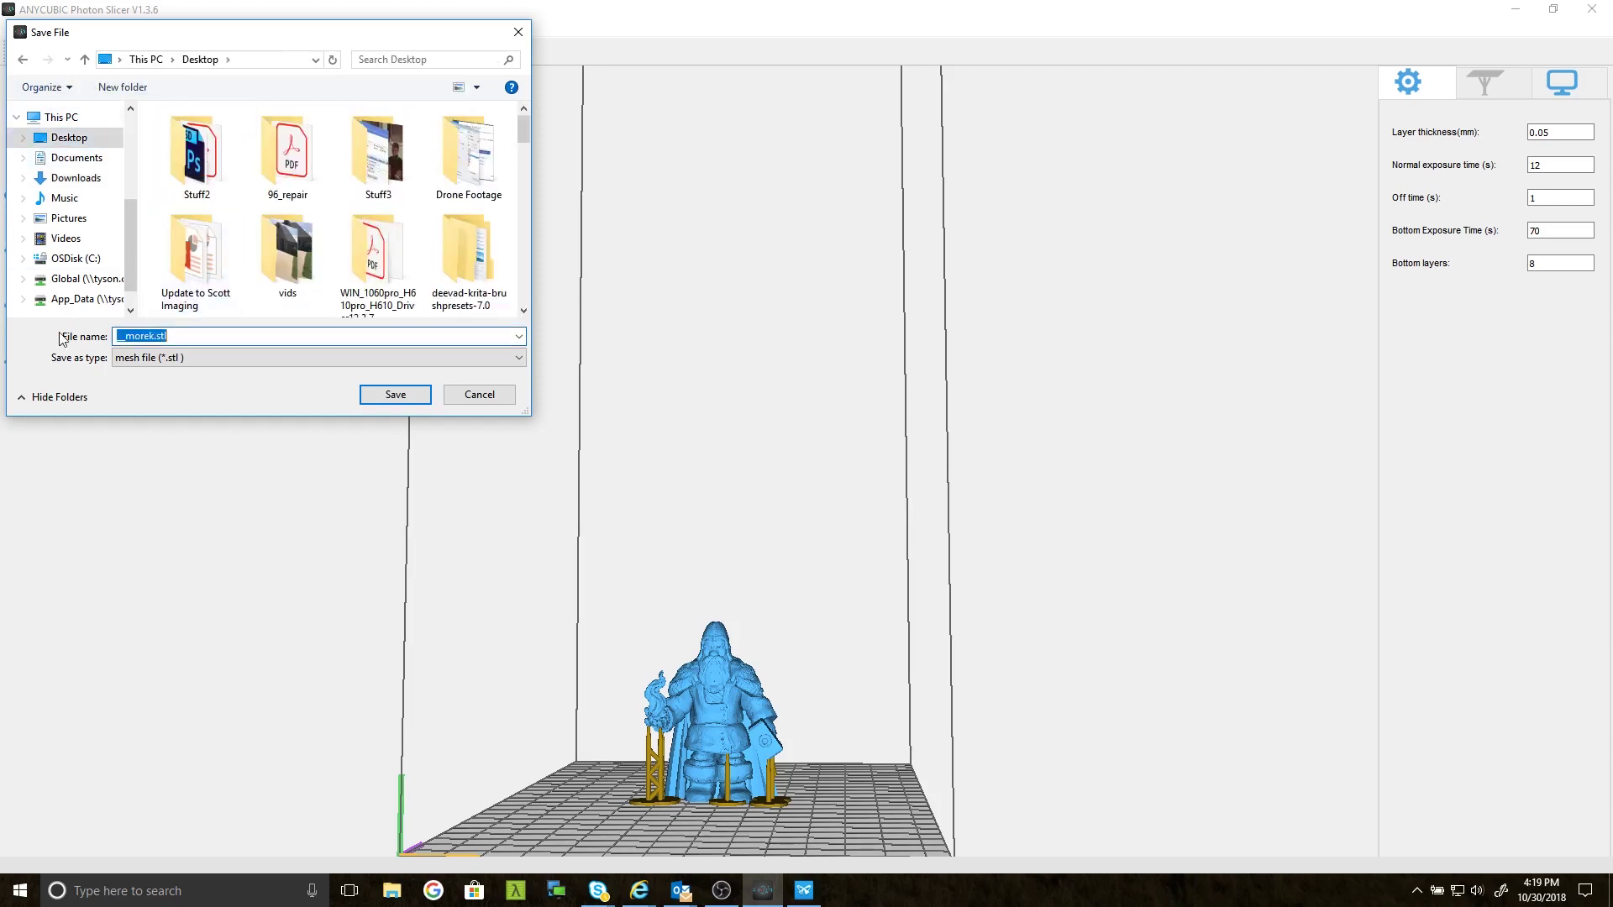
{"action": "type", "text": "Morek"}
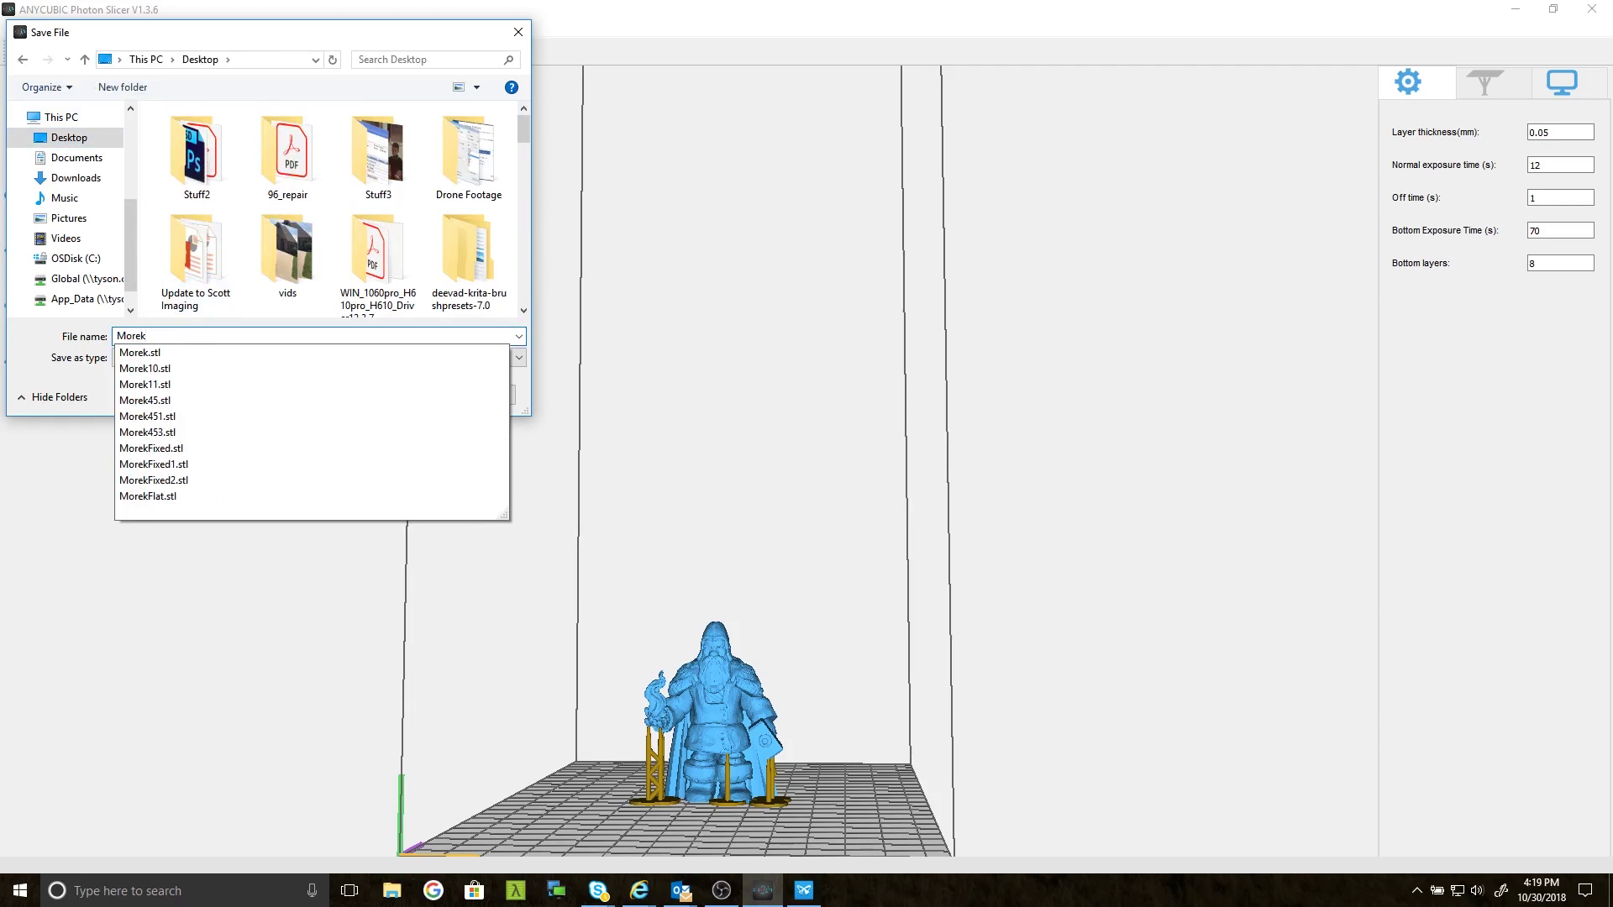
{"action": "type", "text": "12"}
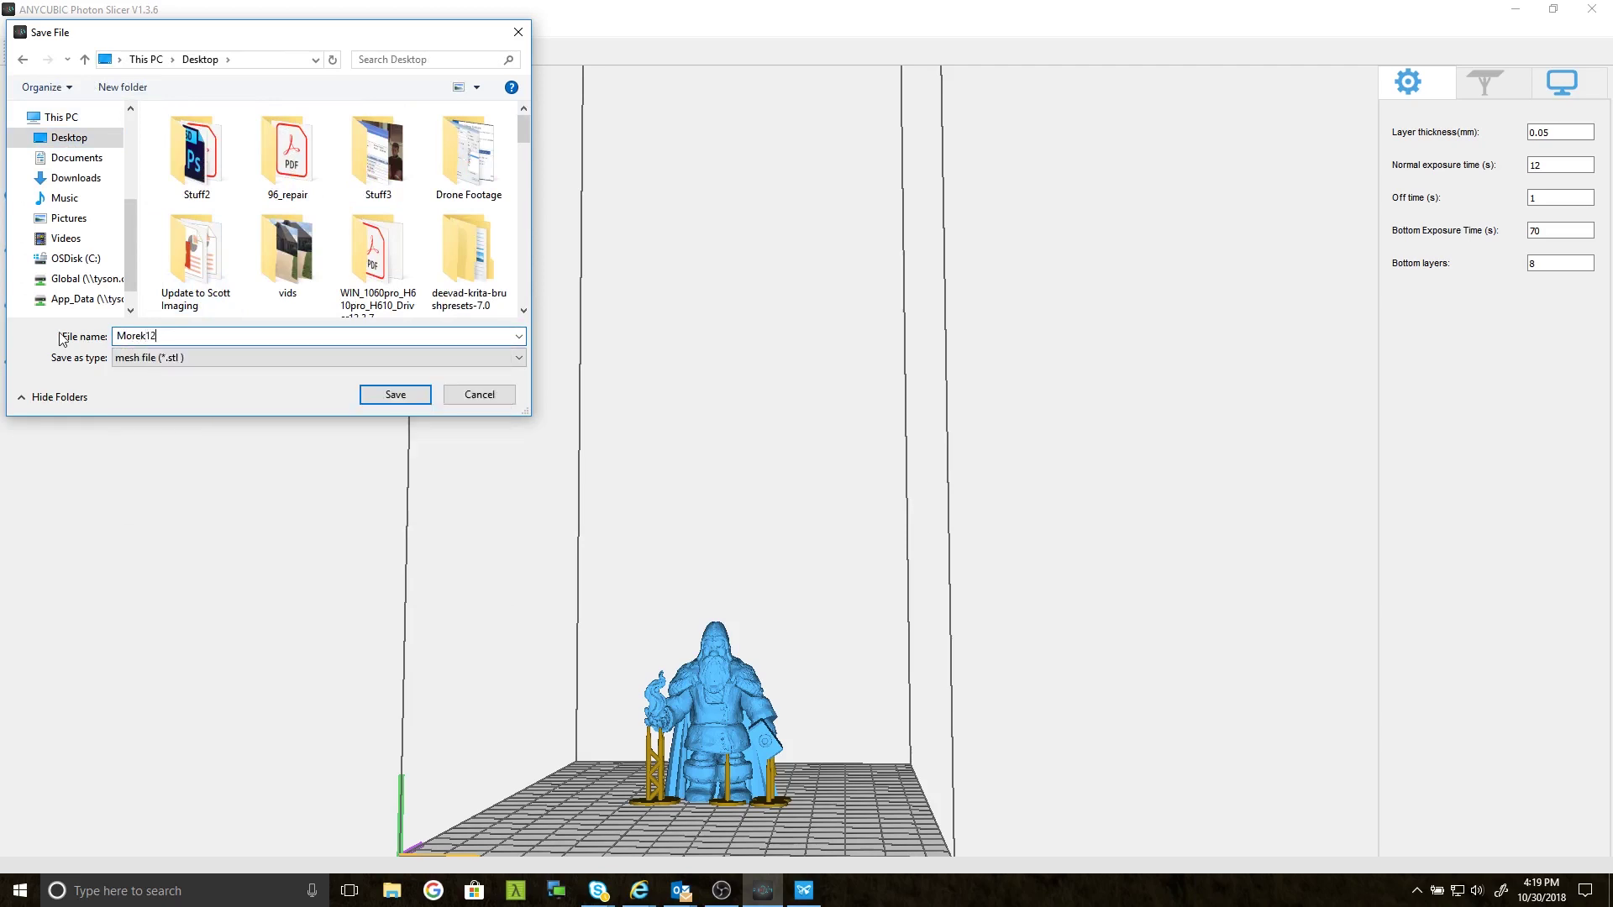
{"action": "key", "text": "Return"}
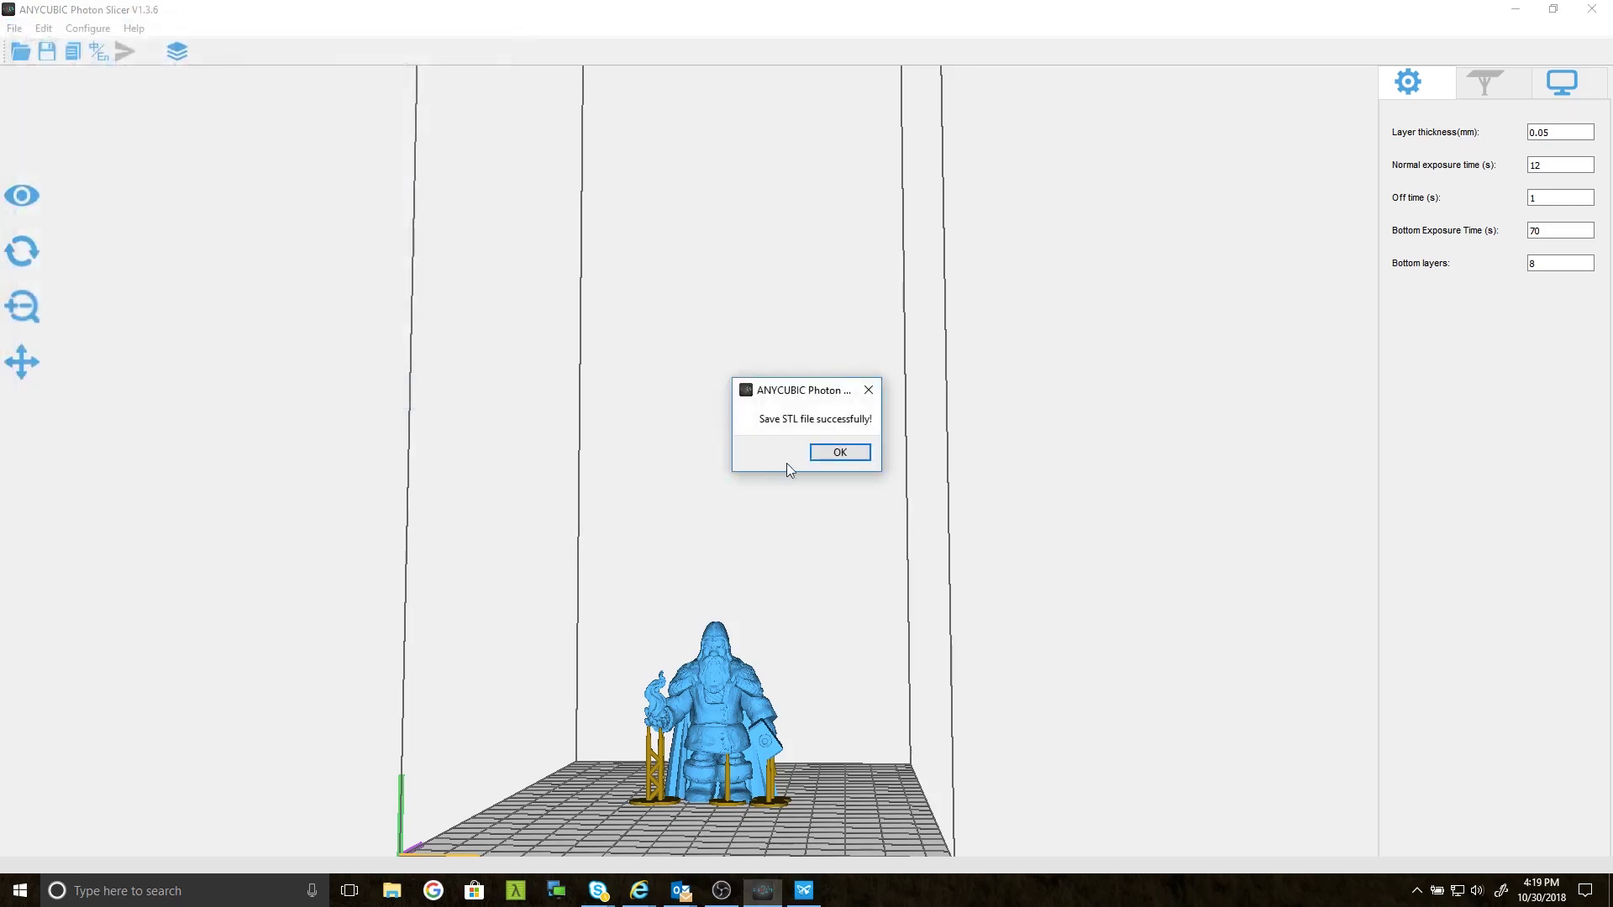
{"action": "left_click", "coordinate": [820, 452]}
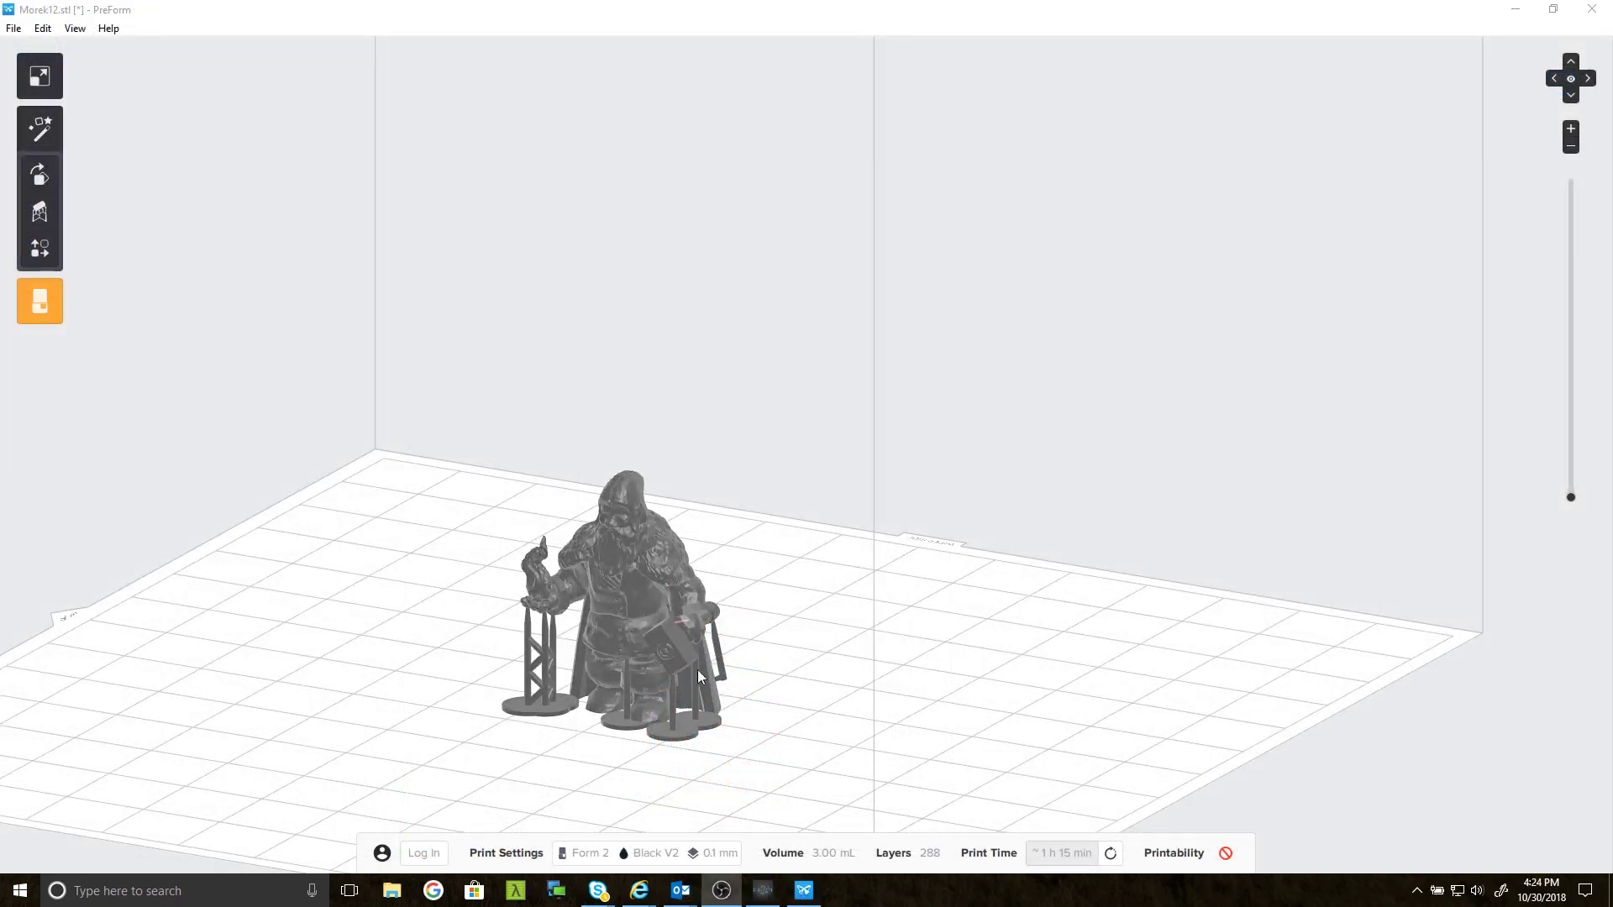
Review Morek12's printability report, toggling Show Minima off and back on.
{"action": "left_click", "coordinate": [1225, 854]}
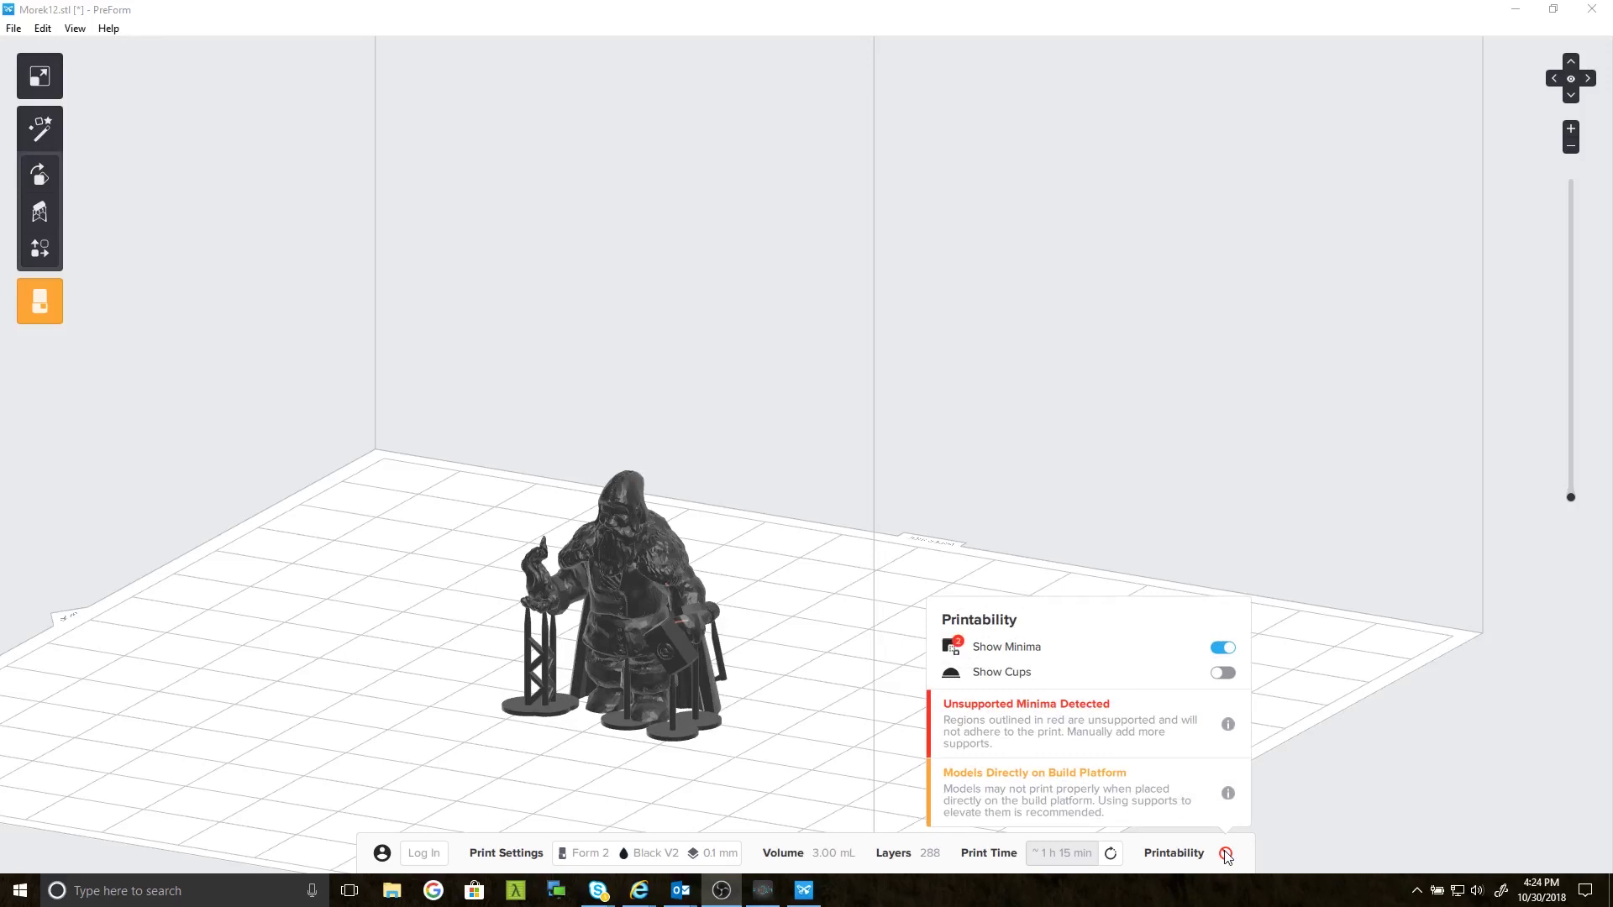
{"action": "left_click", "coordinate": [1224, 652]}
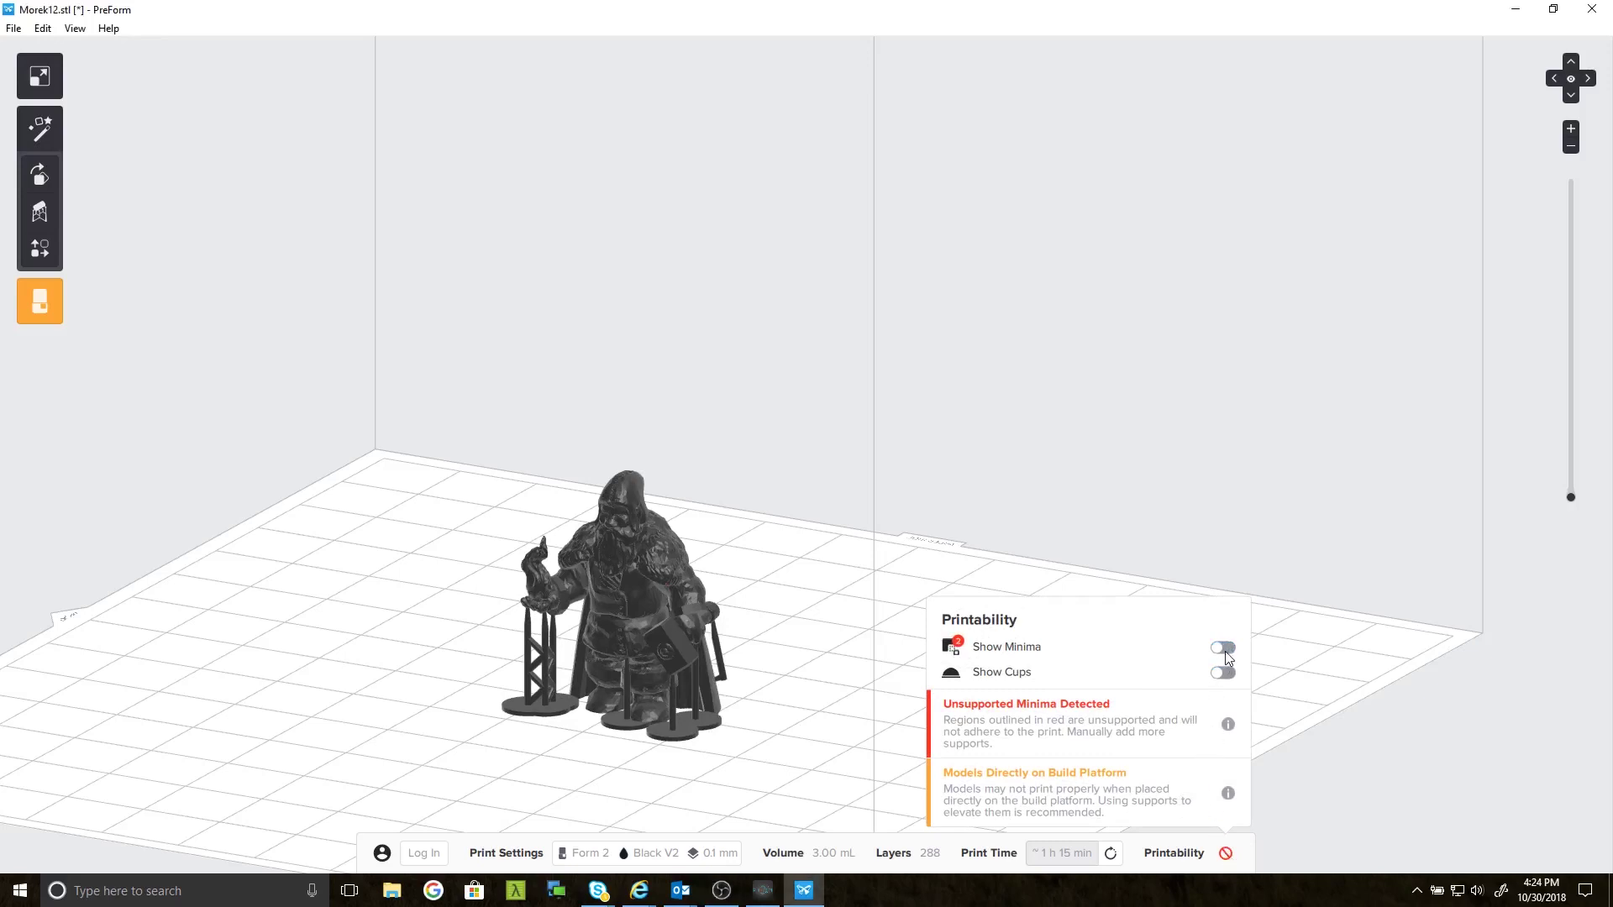
{"action": "left_click", "coordinate": [1225, 651]}
{"action": "left_click", "coordinate": [926, 627]}
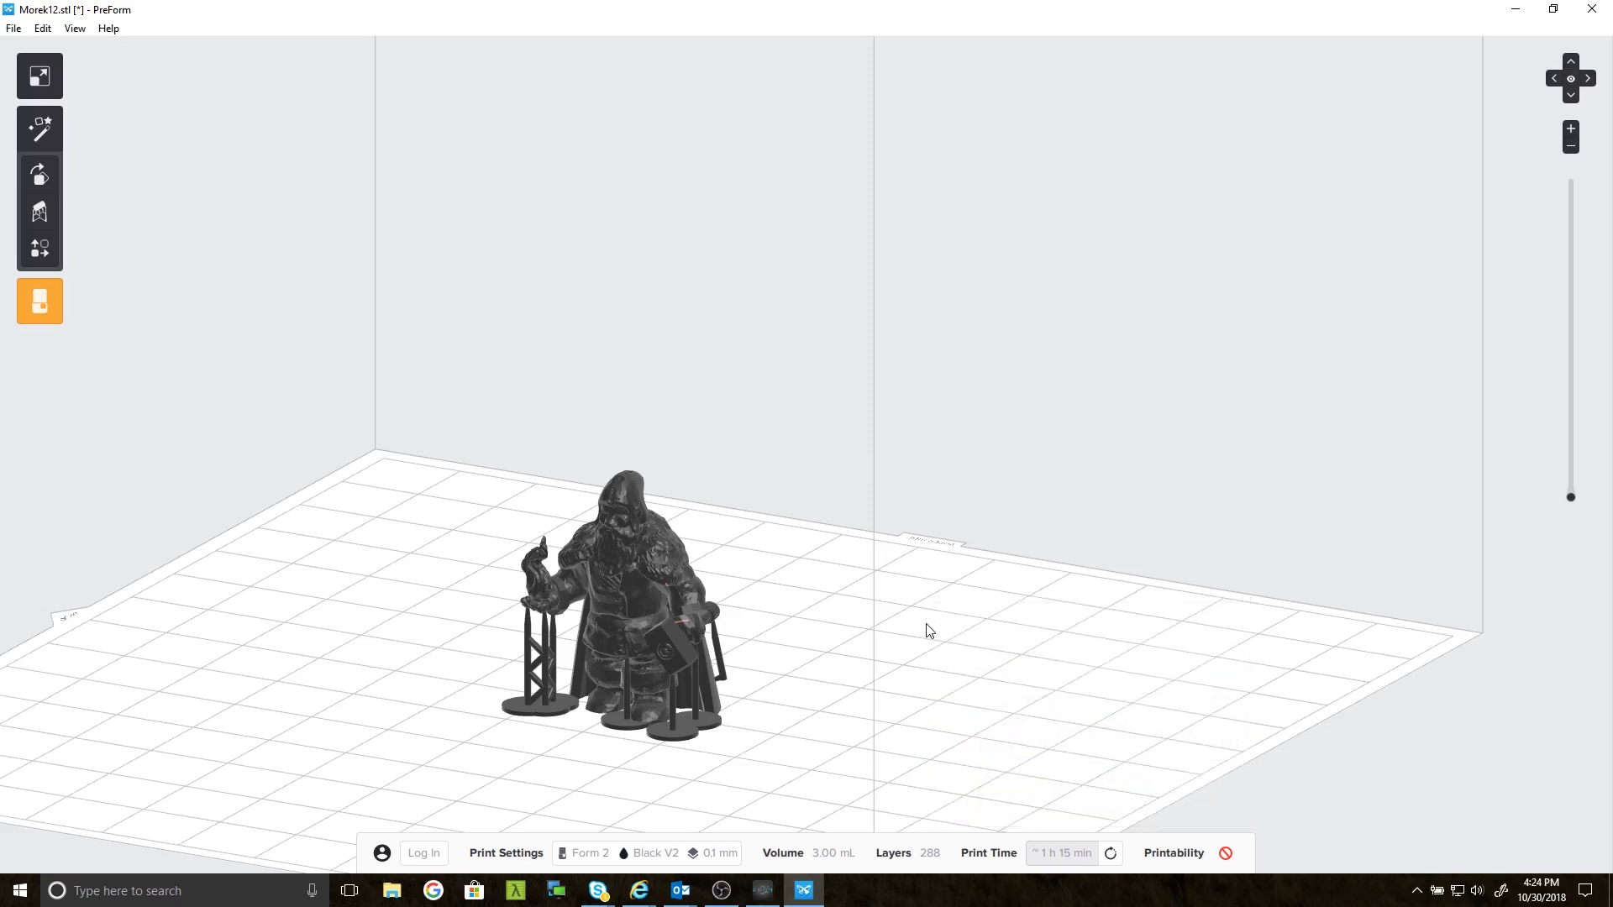
{"action": "left_click", "coordinate": [1225, 855]}
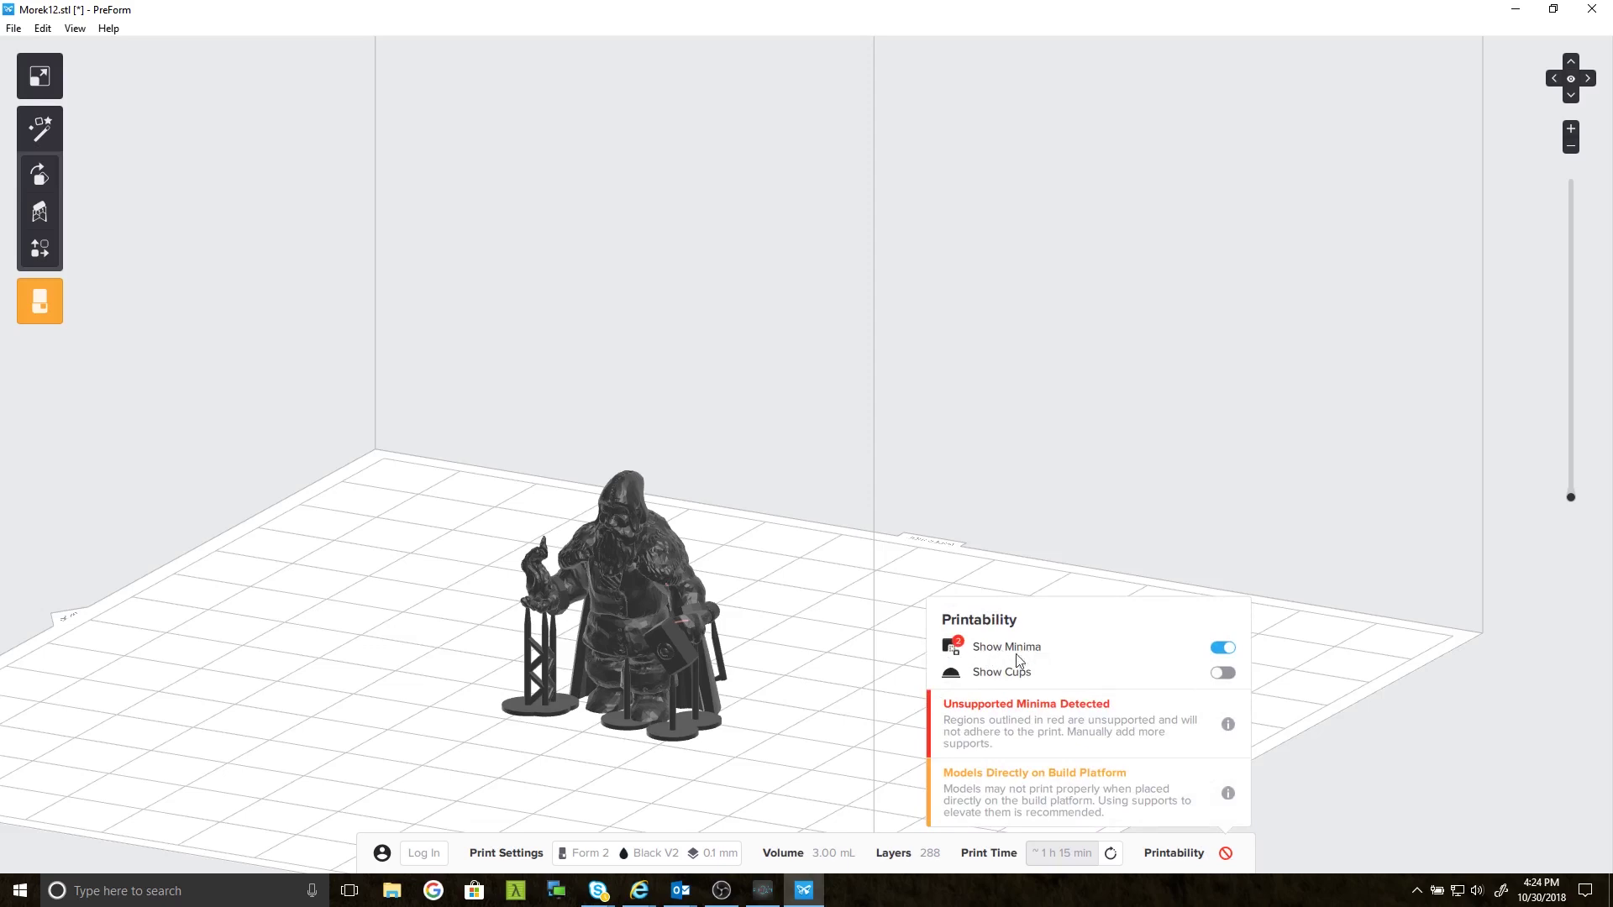
{"action": "left_click", "coordinate": [697, 693]}
{"action": "scroll", "coordinate": [676, 695], "scroll_direction": "up", "scroll_amount": 3}
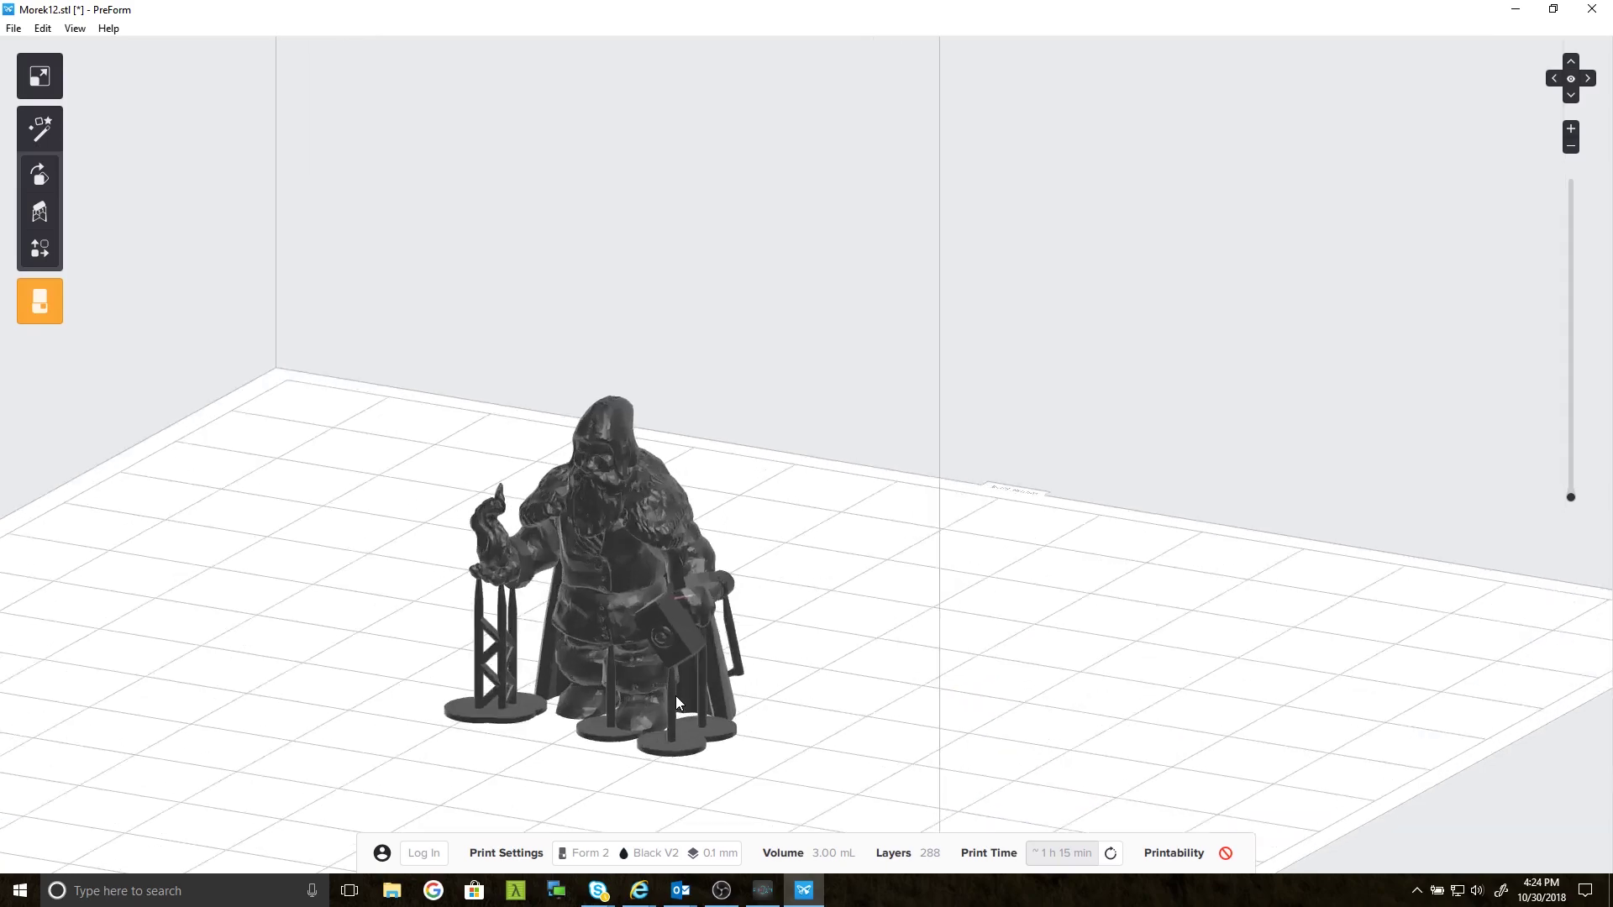
{"action": "scroll", "coordinate": [675, 696], "scroll_direction": "up", "scroll_amount": 5}
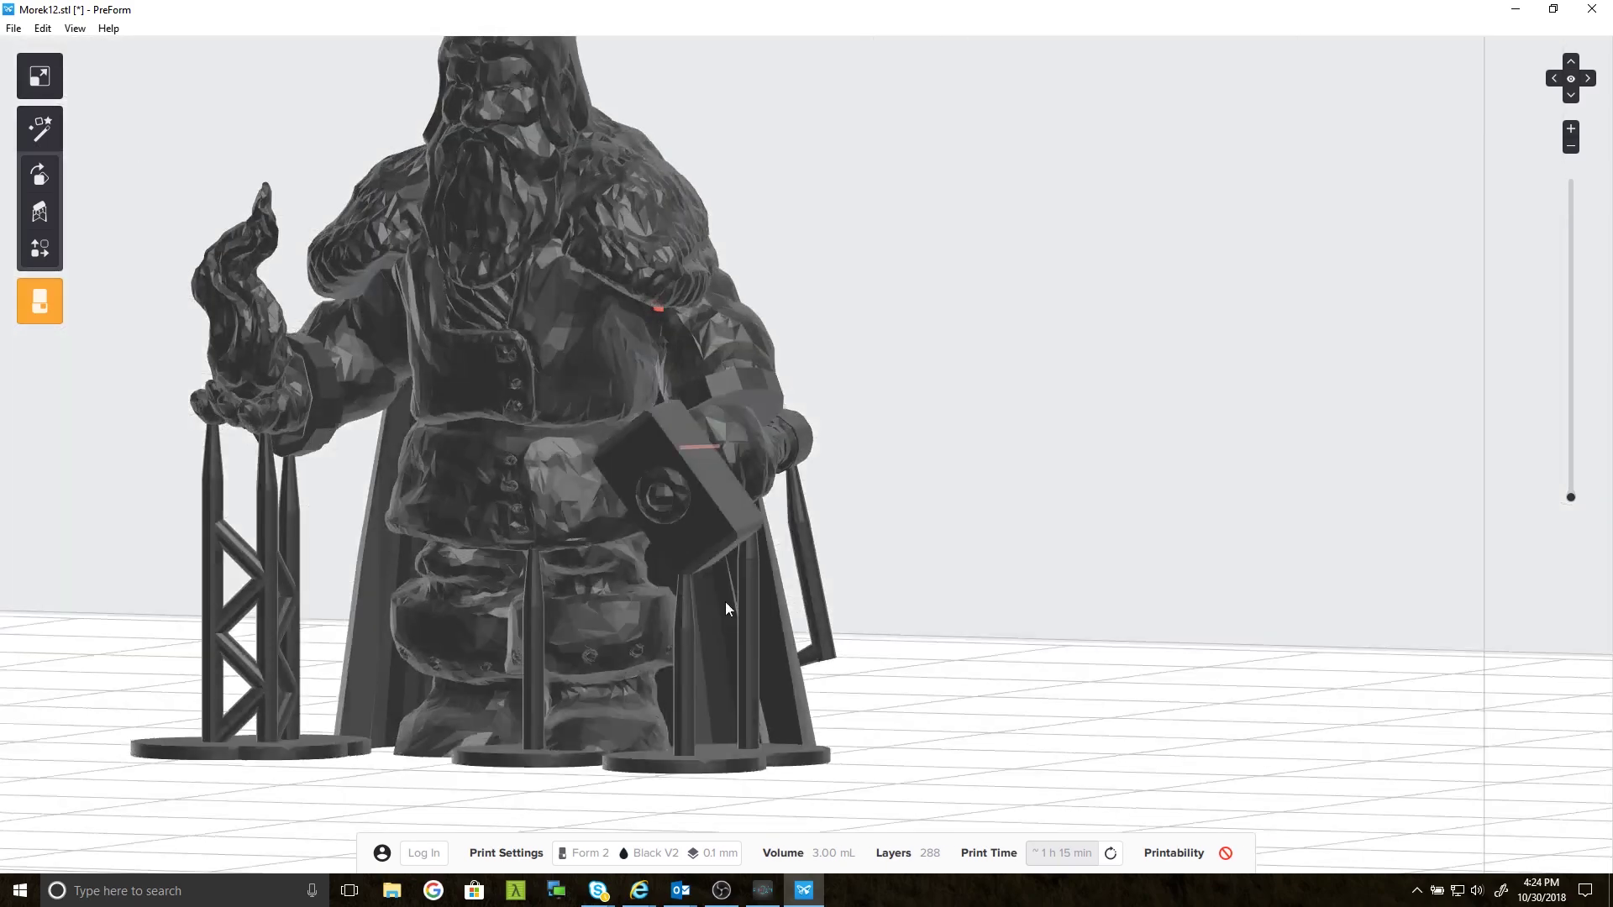
{"action": "right_click_drag", "start_coordinate": [724, 601], "coordinate": [850, 382]}
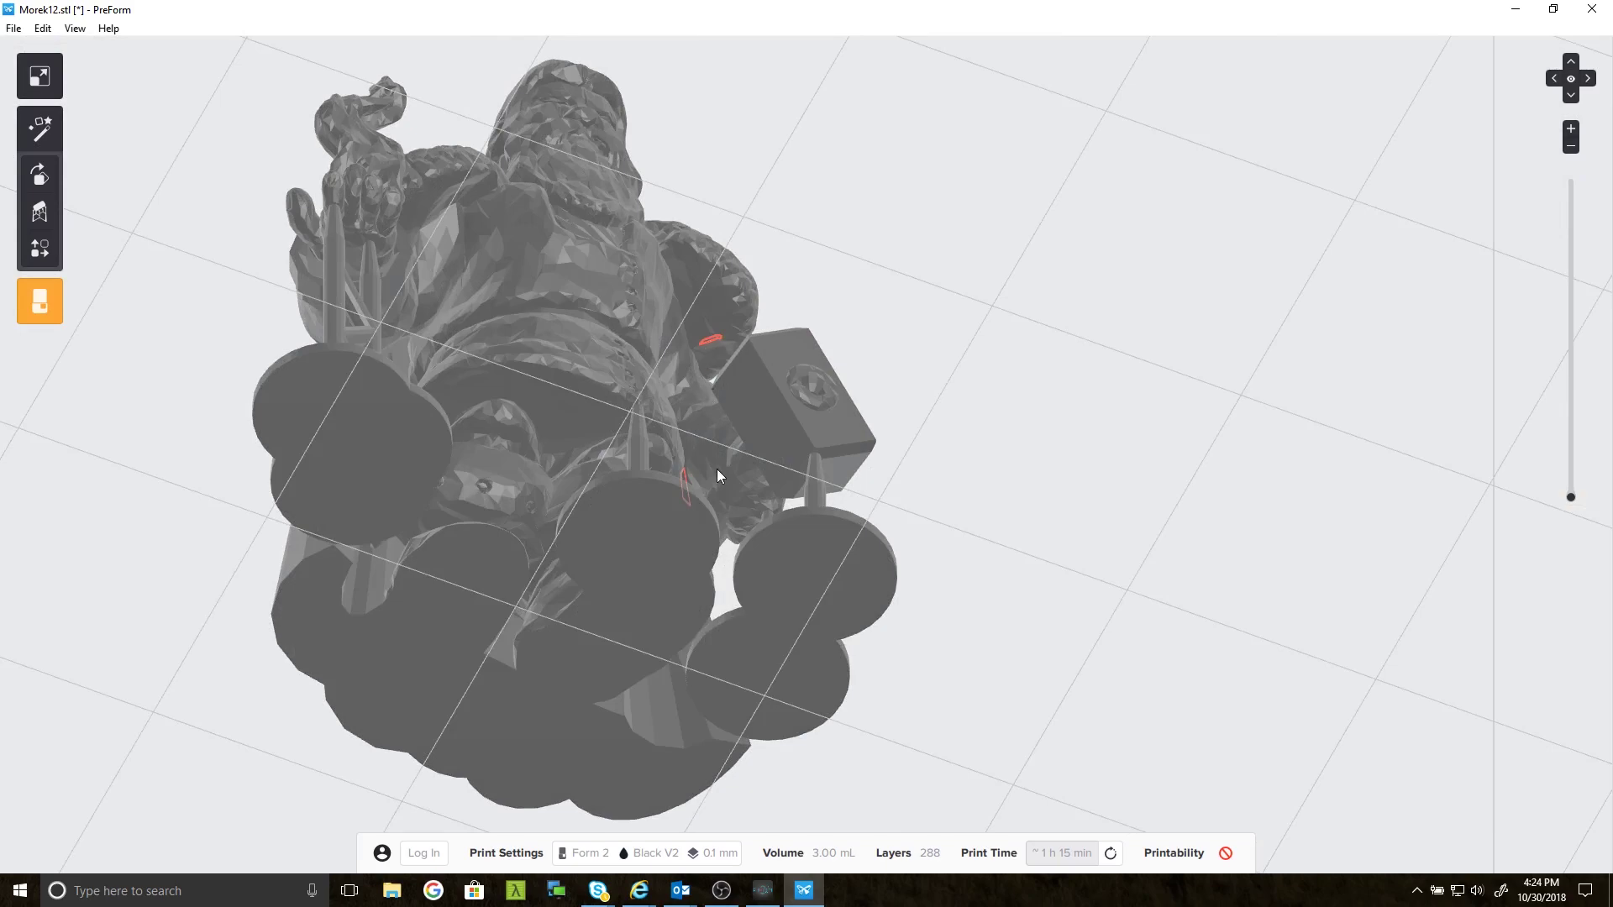
{"action": "right_click_drag", "start_coordinate": [717, 470], "coordinate": [647, 505]}
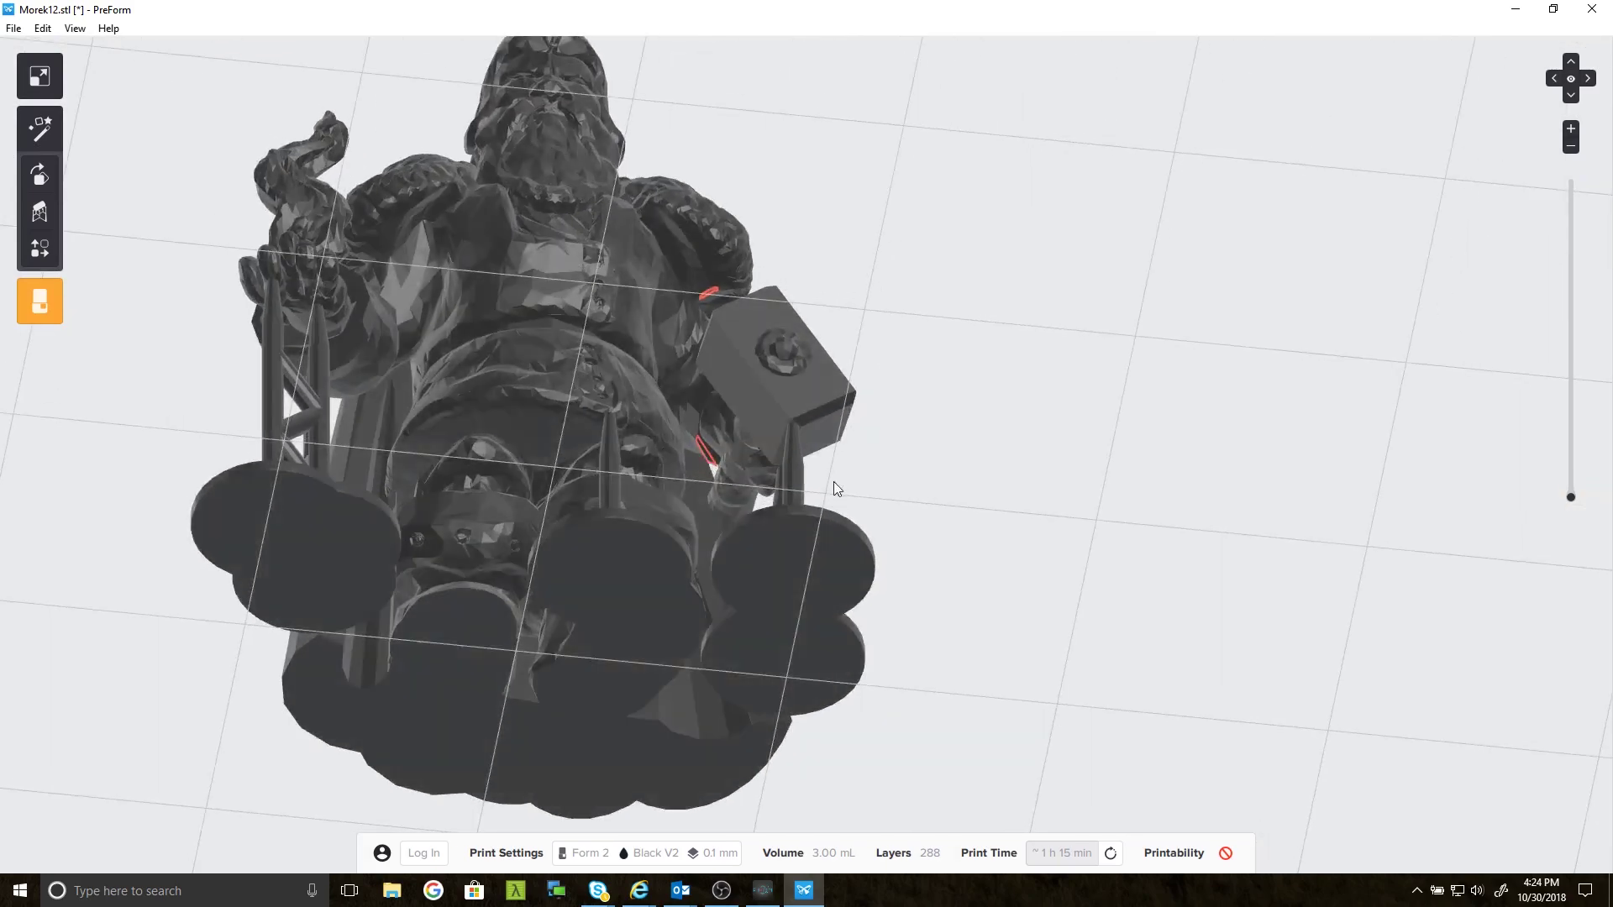
{"action": "right_click_drag", "start_coordinate": [835, 487], "coordinate": [526, 324]}
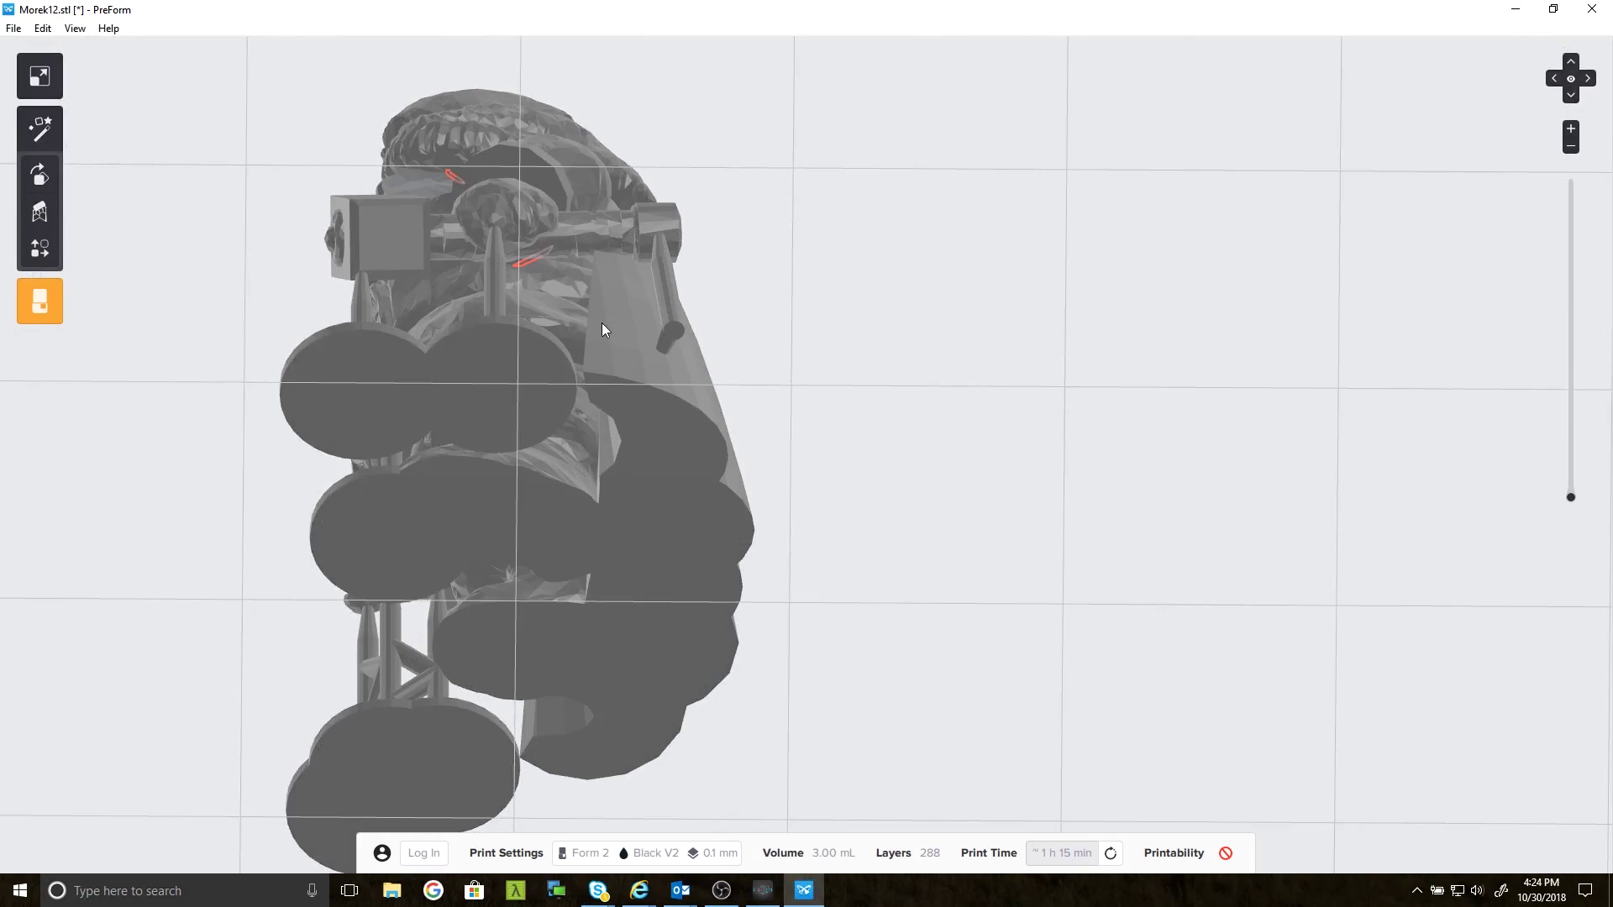
{"action": "scroll", "coordinate": [601, 333], "scroll_direction": "down", "scroll_amount": 5}
{"action": "right_click_drag", "start_coordinate": [608, 371], "coordinate": [1044, 637]}
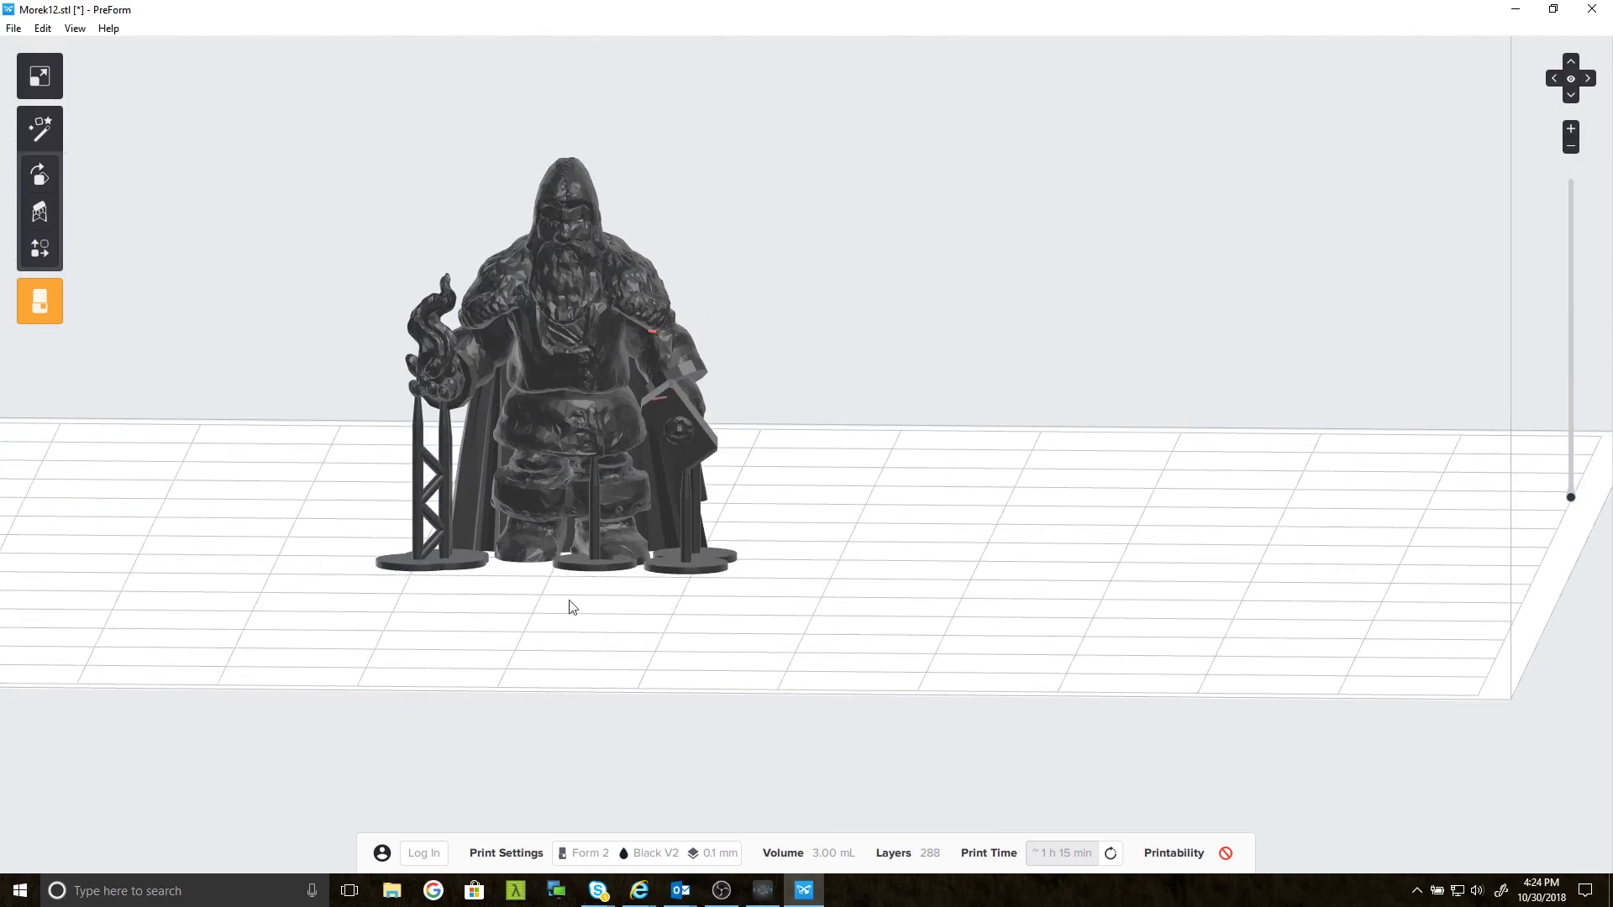
{"action": "right_click_drag", "start_coordinate": [570, 606], "coordinate": [623, 637]}
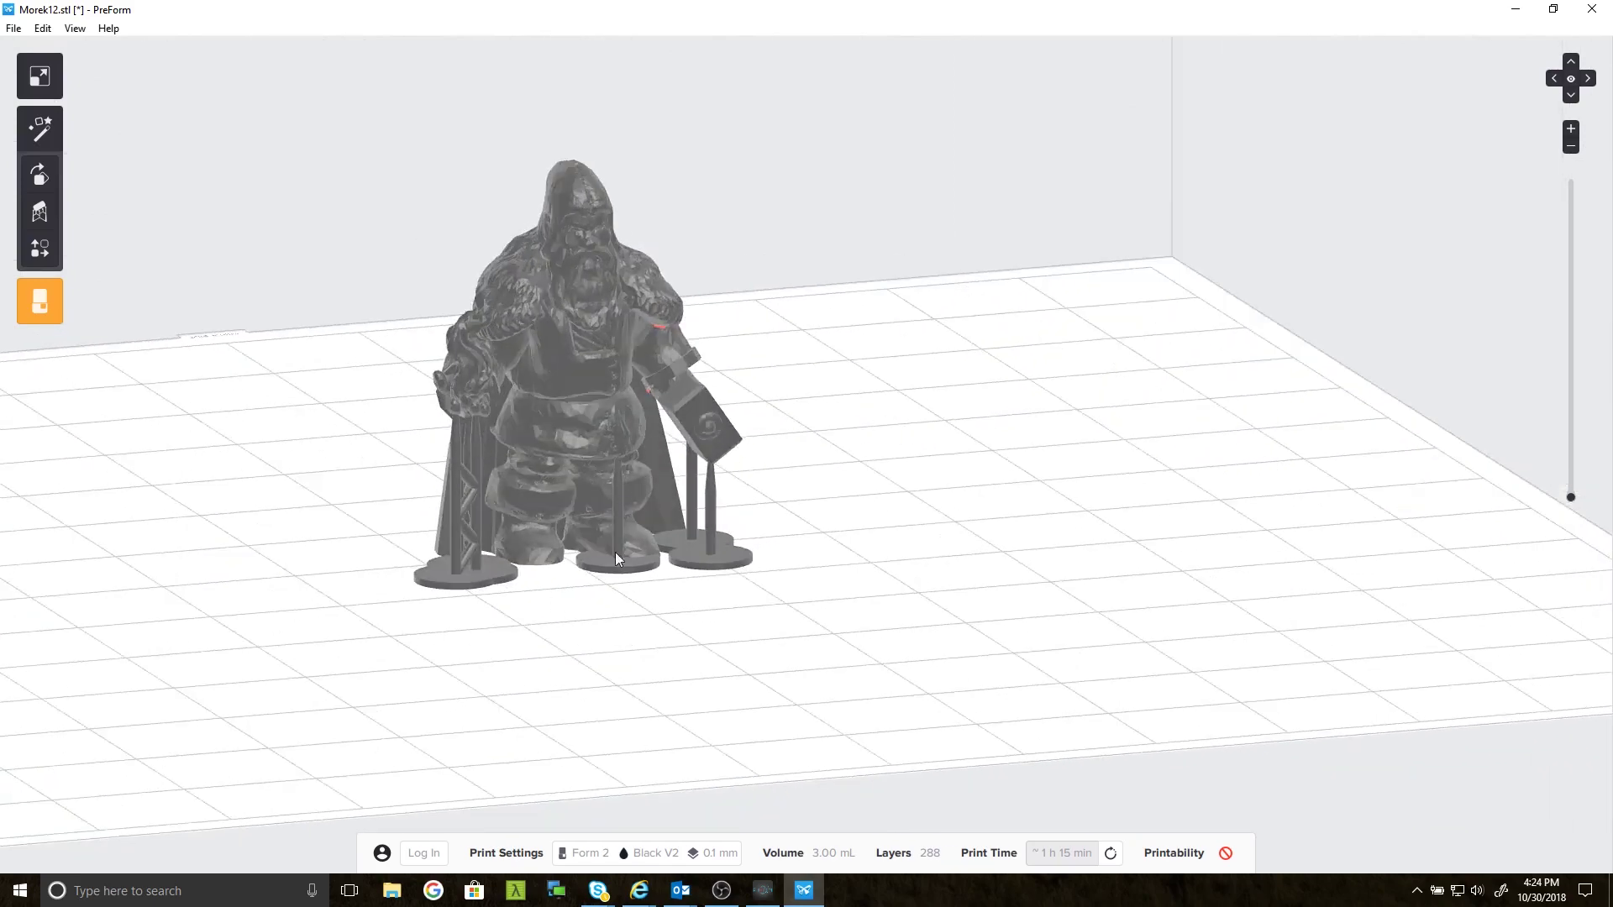
{"action": "right_click_drag", "start_coordinate": [774, 511], "coordinate": [592, 527]}
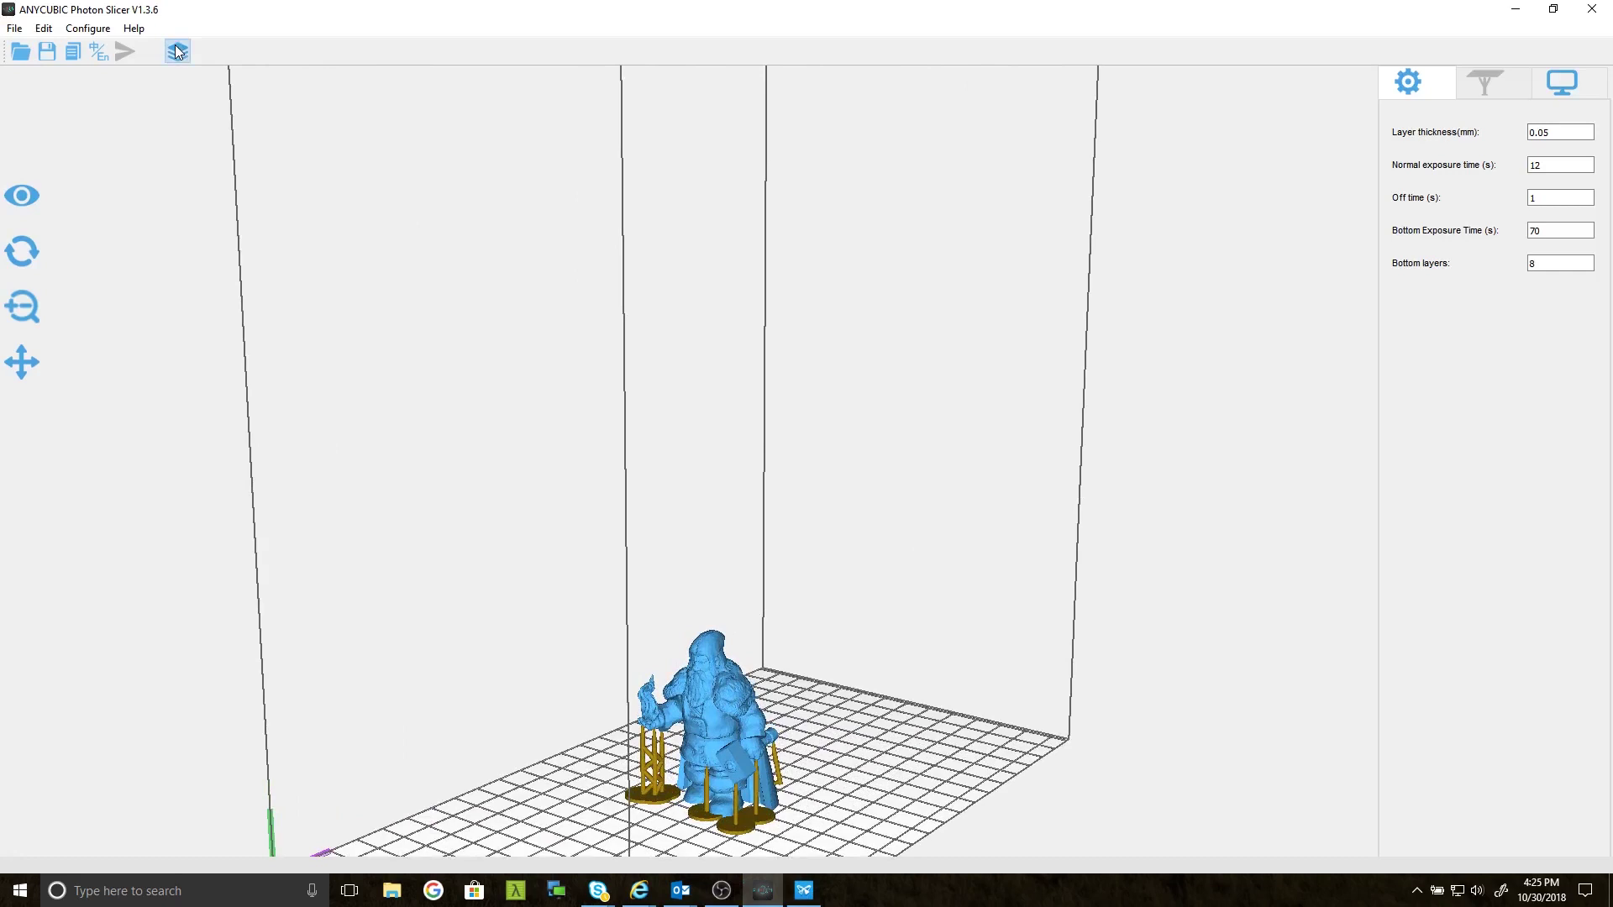
Slice the dwarf model and save the result as morek.photon.
{"action": "left_click", "coordinate": [176, 49]}
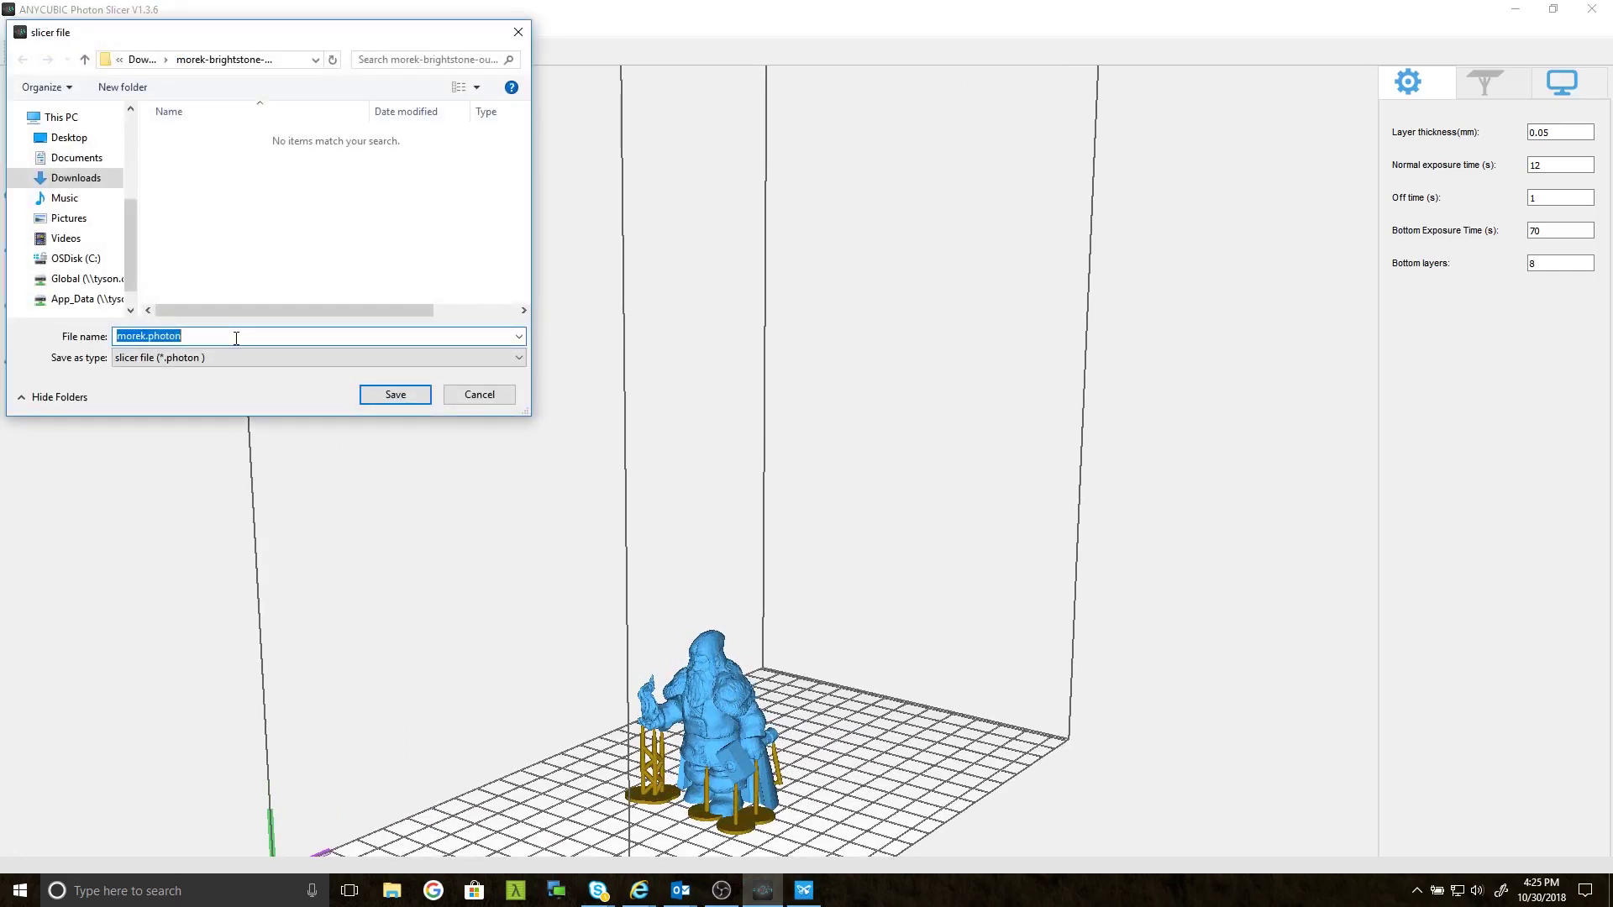
{"action": "left_click", "coordinate": [397, 396]}
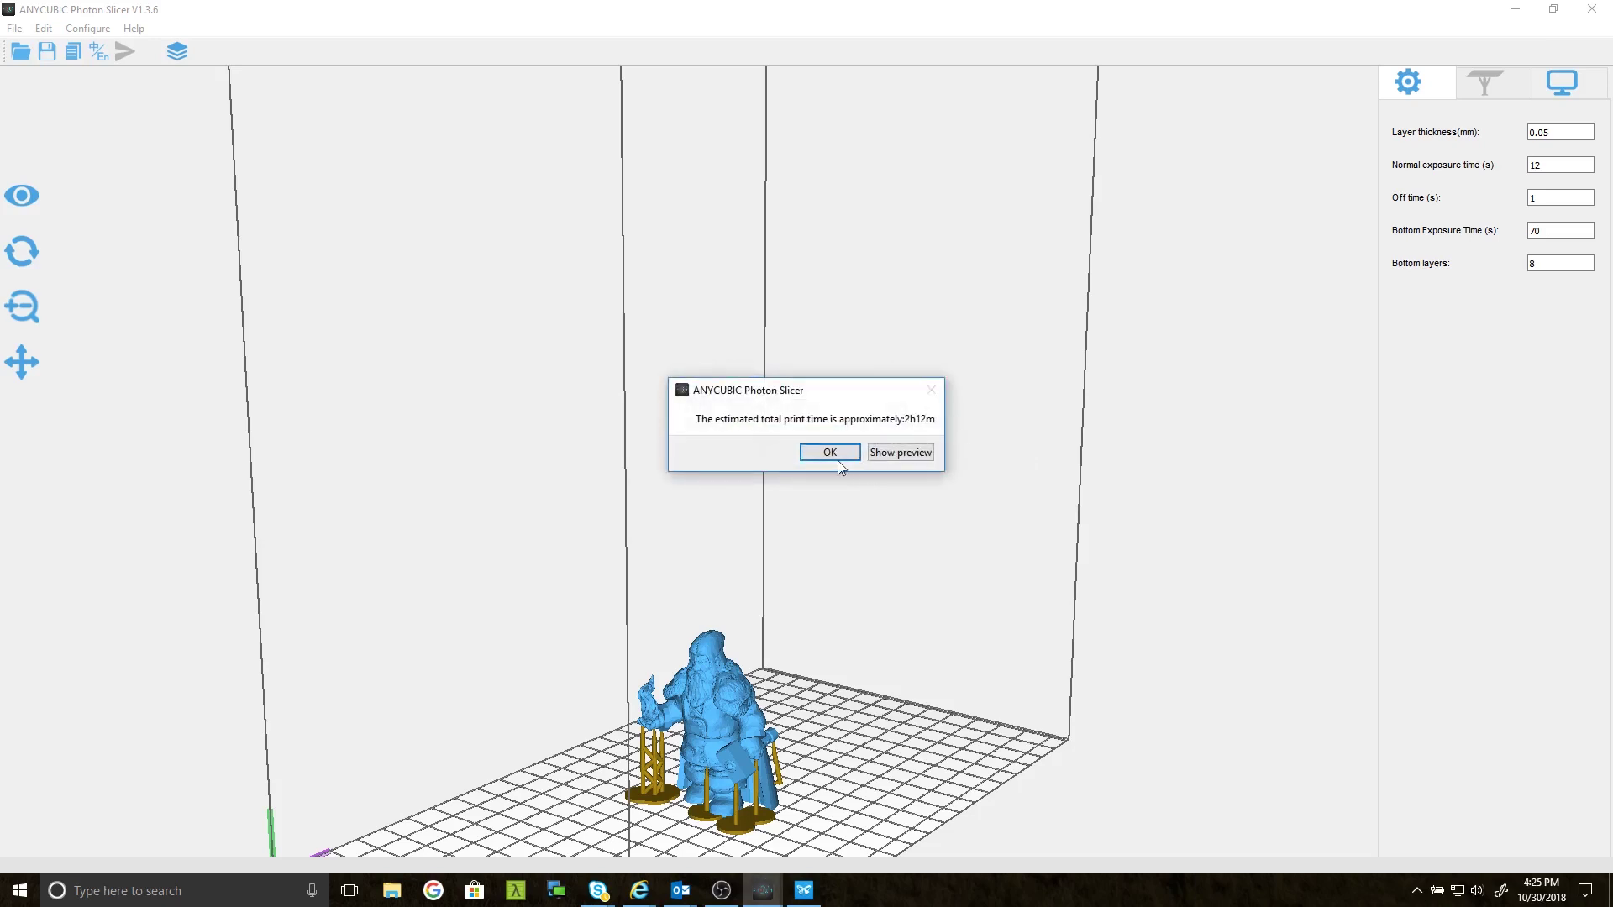
Scrub the 576-layer LCDViewer preview up to the top and back down, then close it.
{"action": "left_click", "coordinate": [897, 457]}
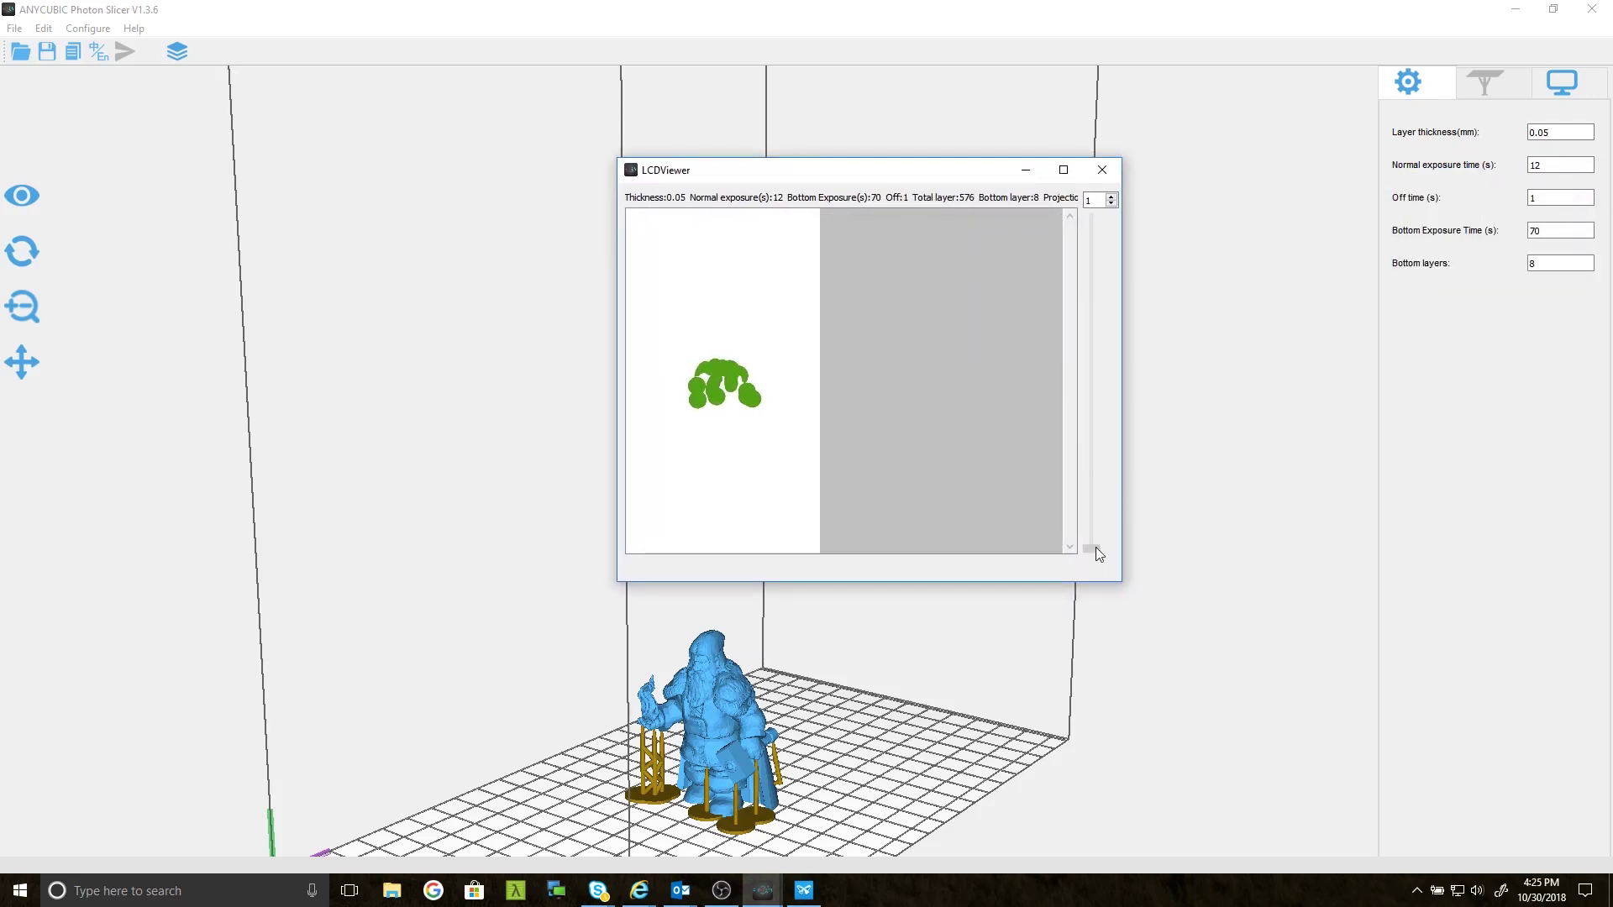
{"action": "left_click_drag", "start_coordinate": [1096, 547], "coordinate": [1106, 275]}
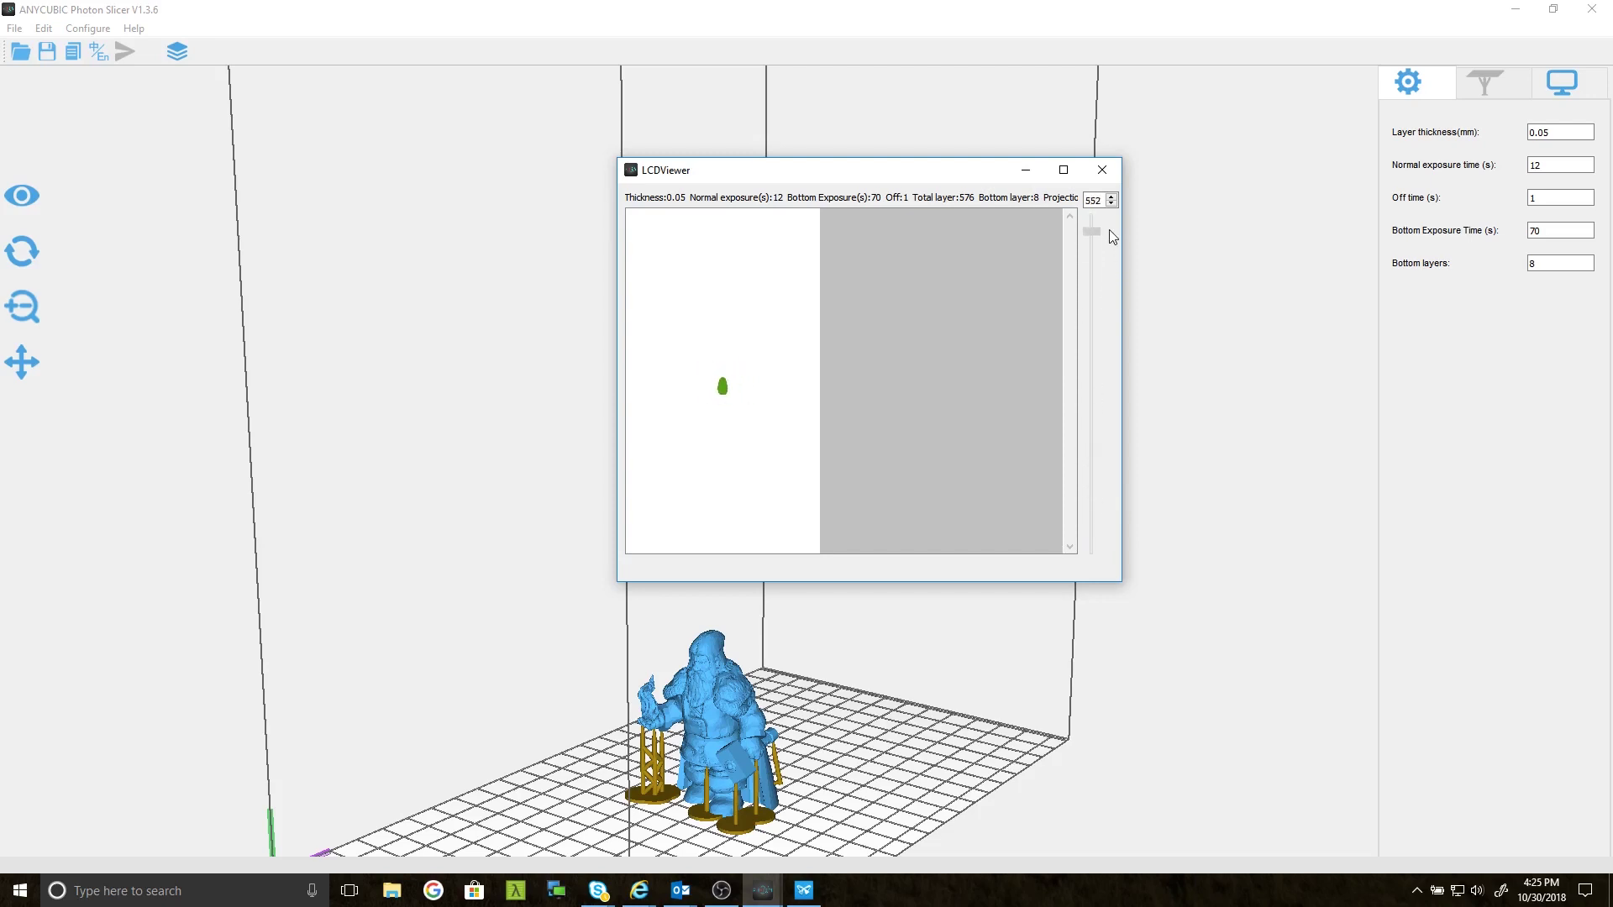
{"action": "left_click_drag", "start_coordinate": [1106, 208], "coordinate": [1050, 558]}
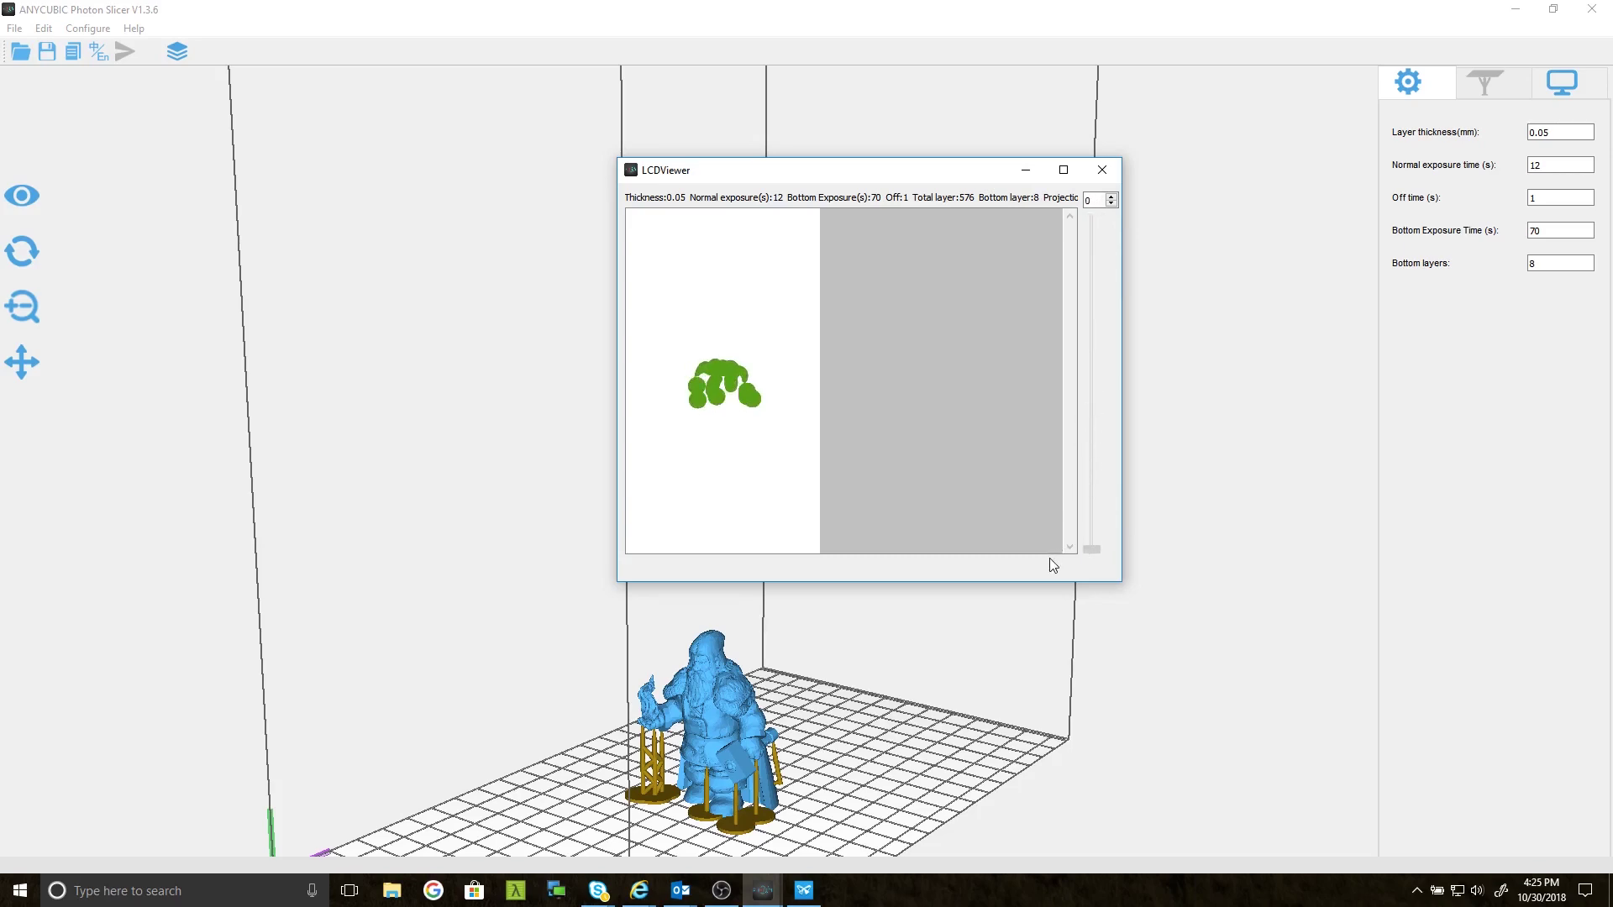
{"action": "left_click", "coordinate": [1101, 170]}
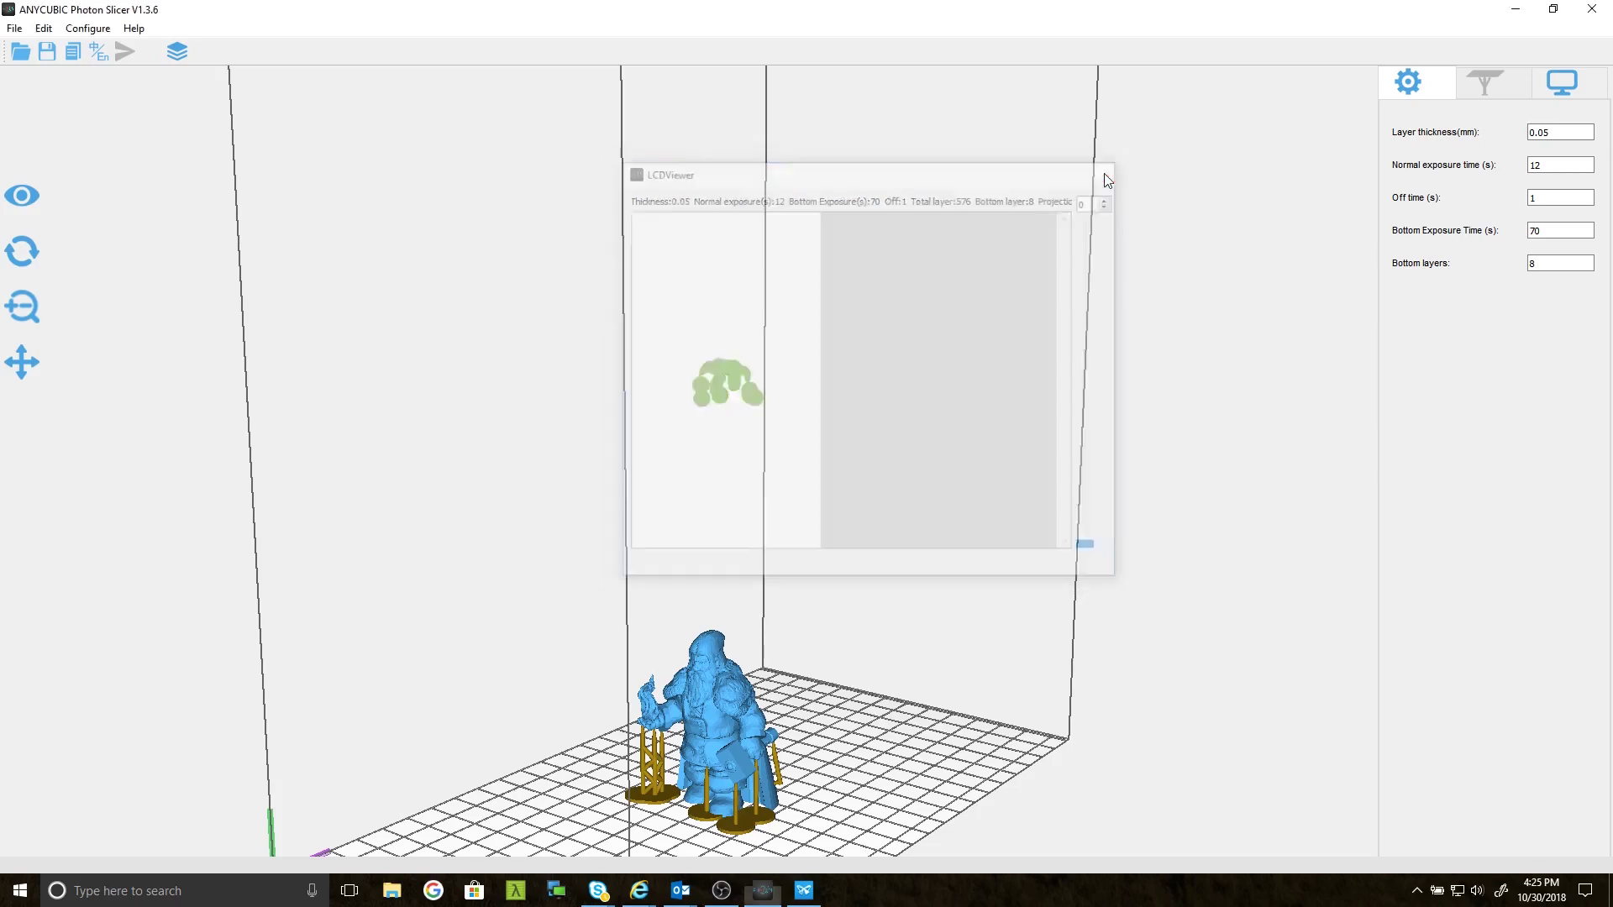